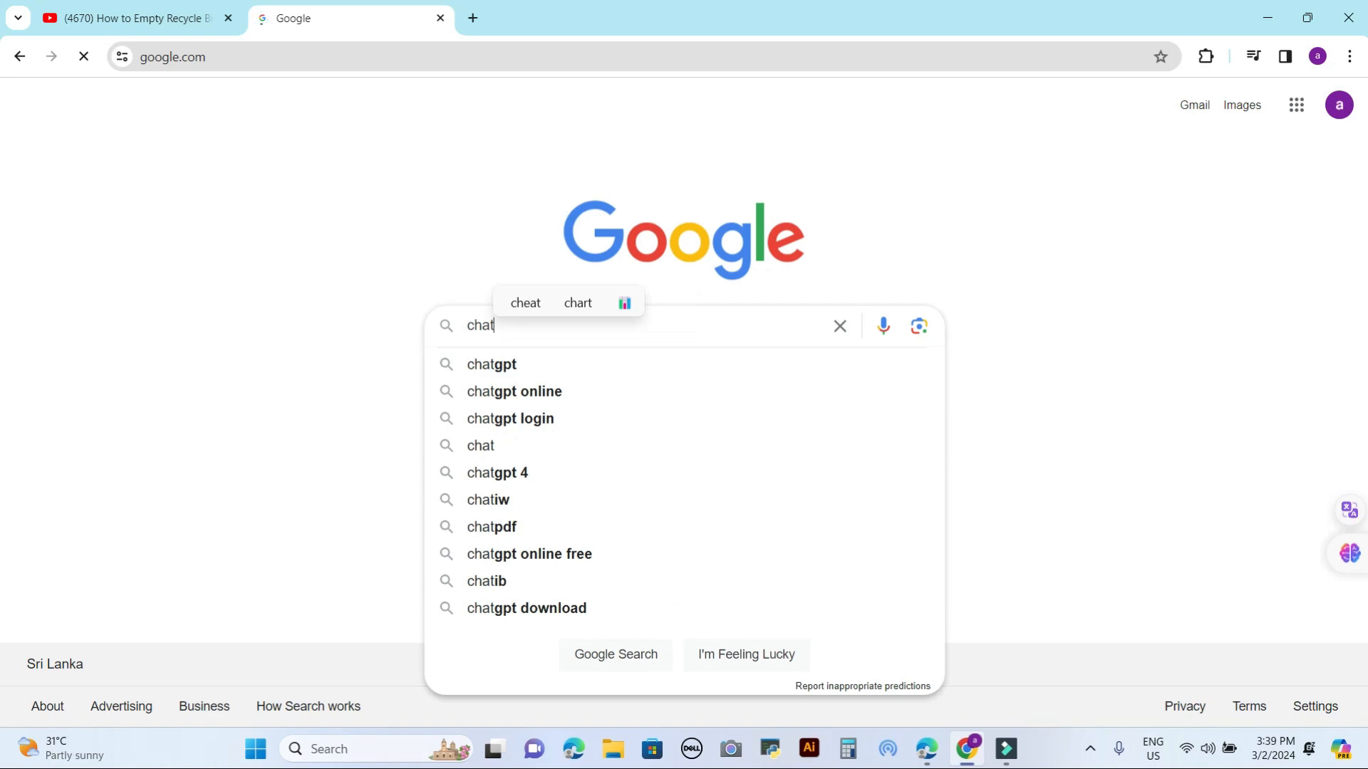
# Open ChatGPT from the search suggestions and send the prompt "Make an English song to my loving wife" followed by the wife's name
pyautogui.click(500, 371)
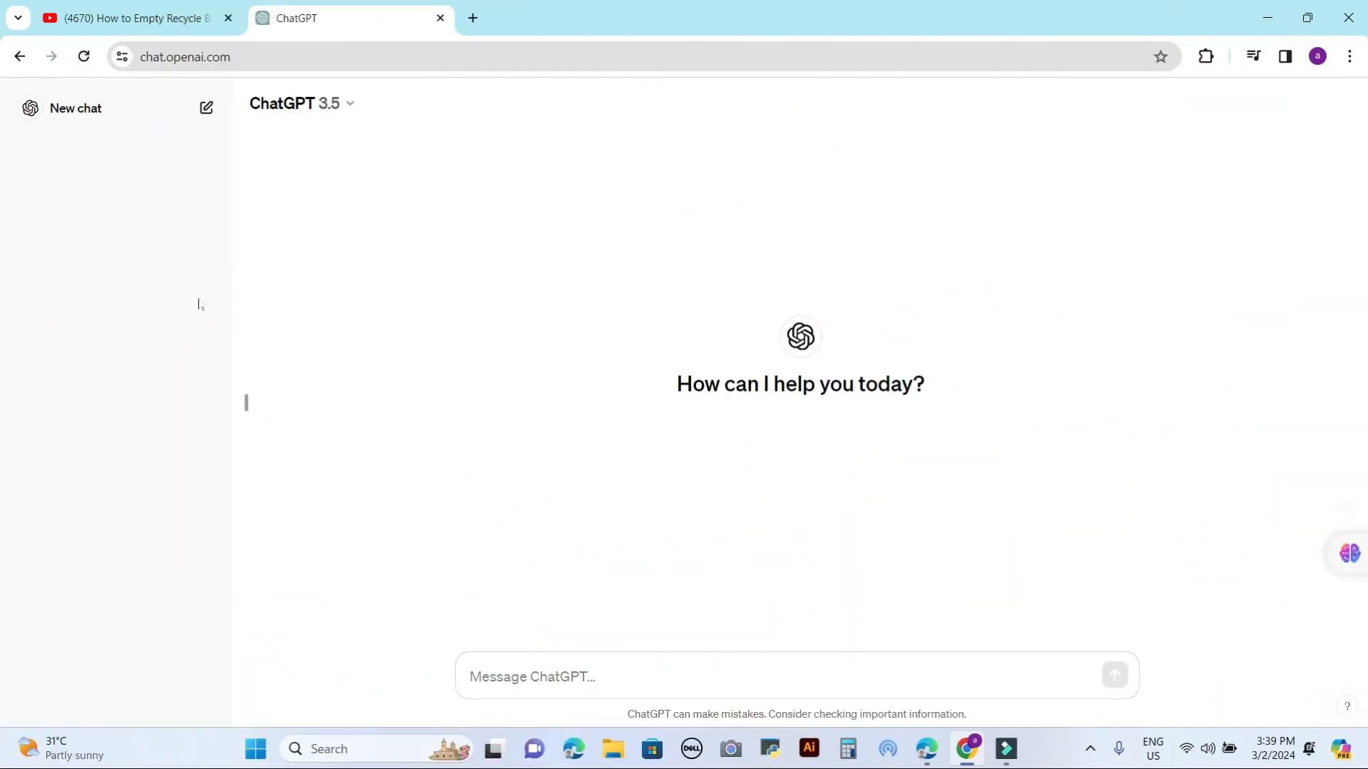
pyautogui.click(470, 677)
pyautogui.write('Make a')
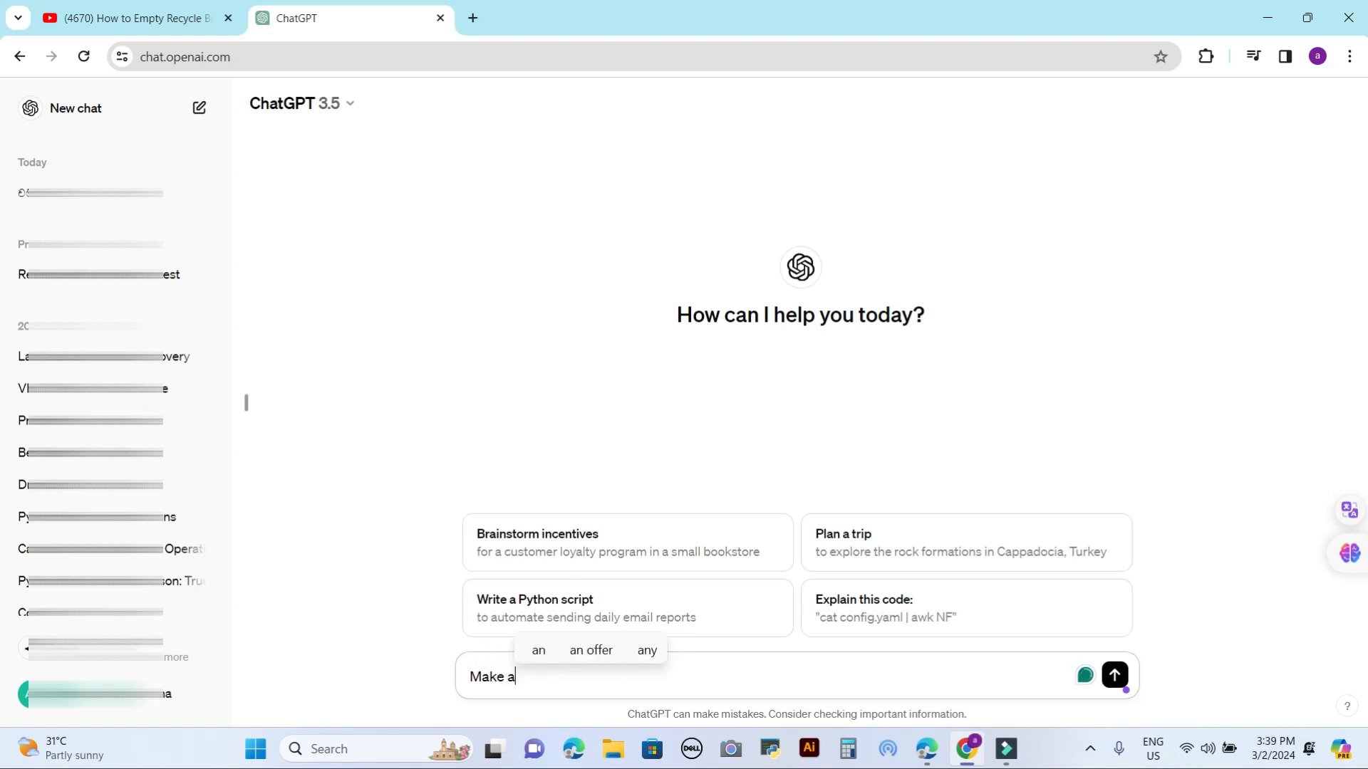
pyautogui.write(' e')
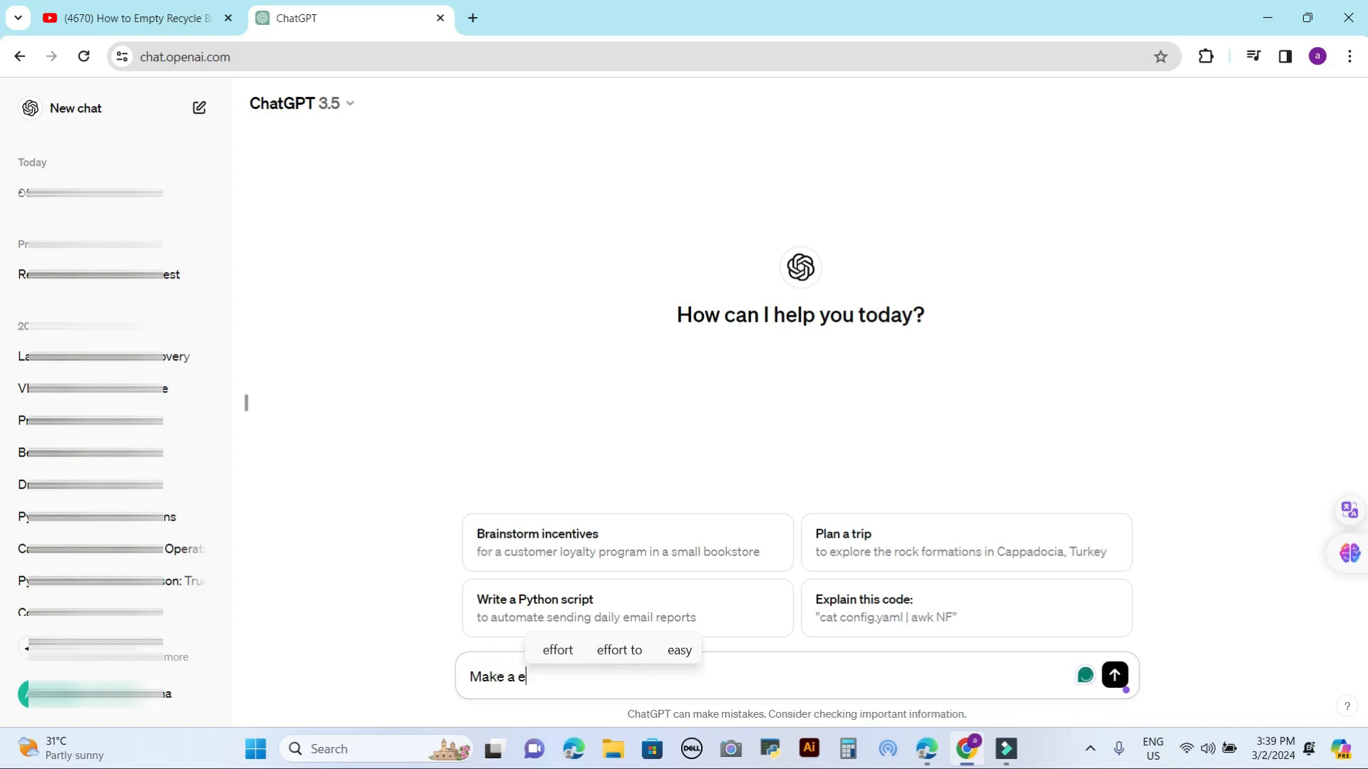
pyautogui.press('BackSpace')
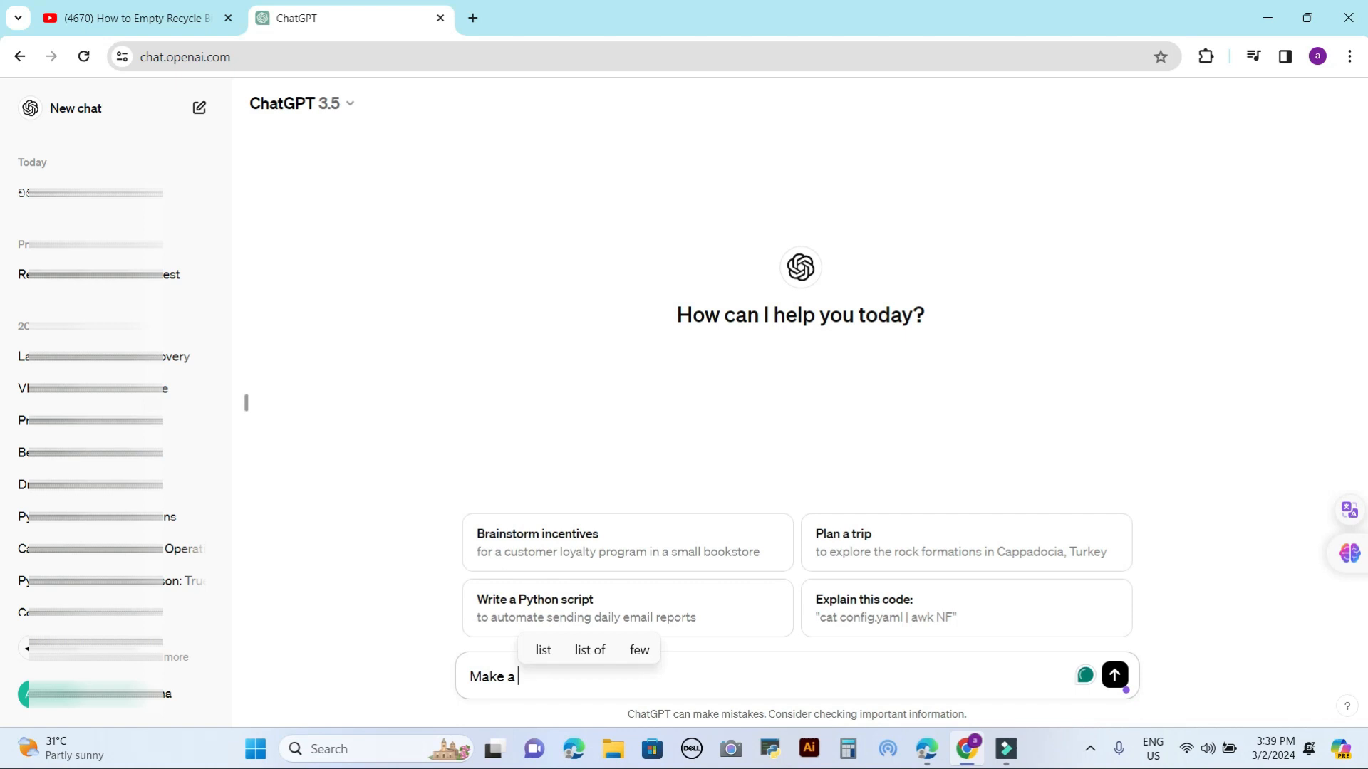
pyautogui.write('n ')
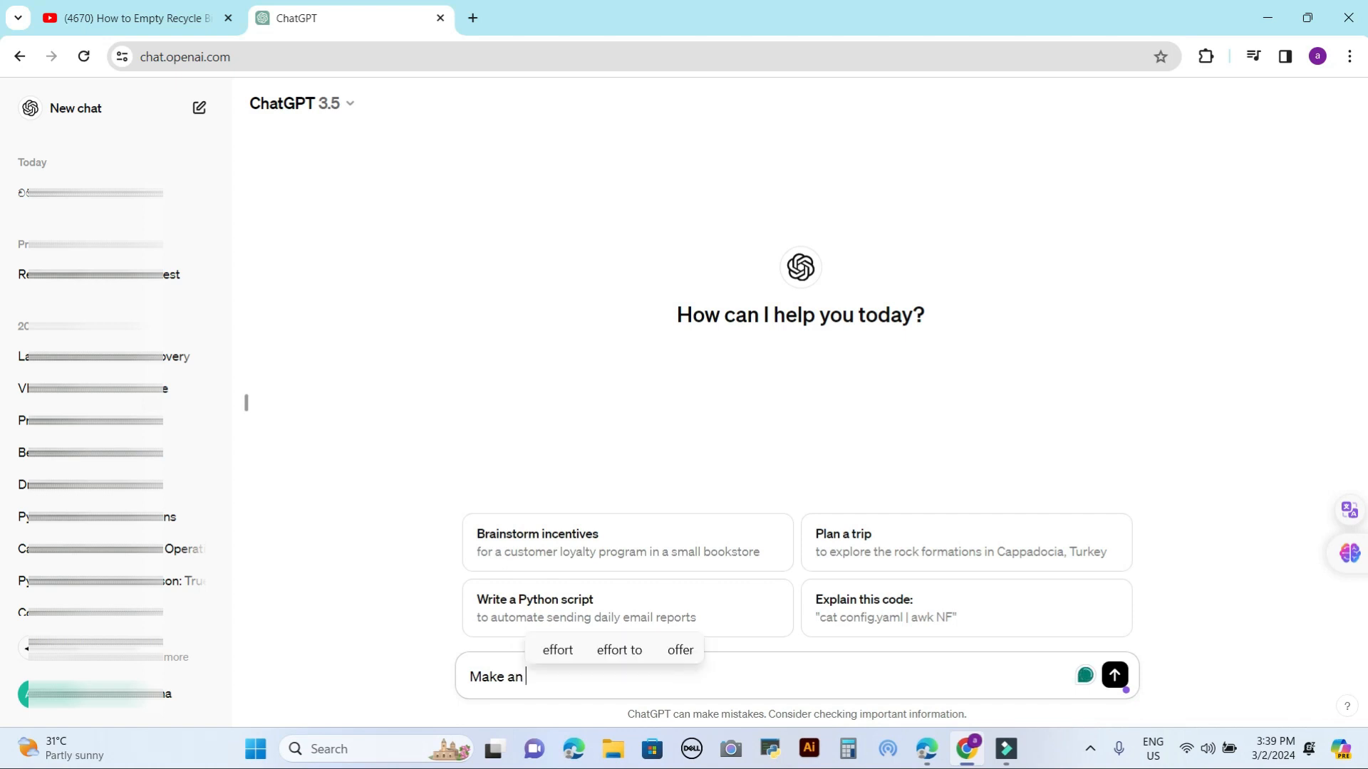
pyautogui.write('Engl')
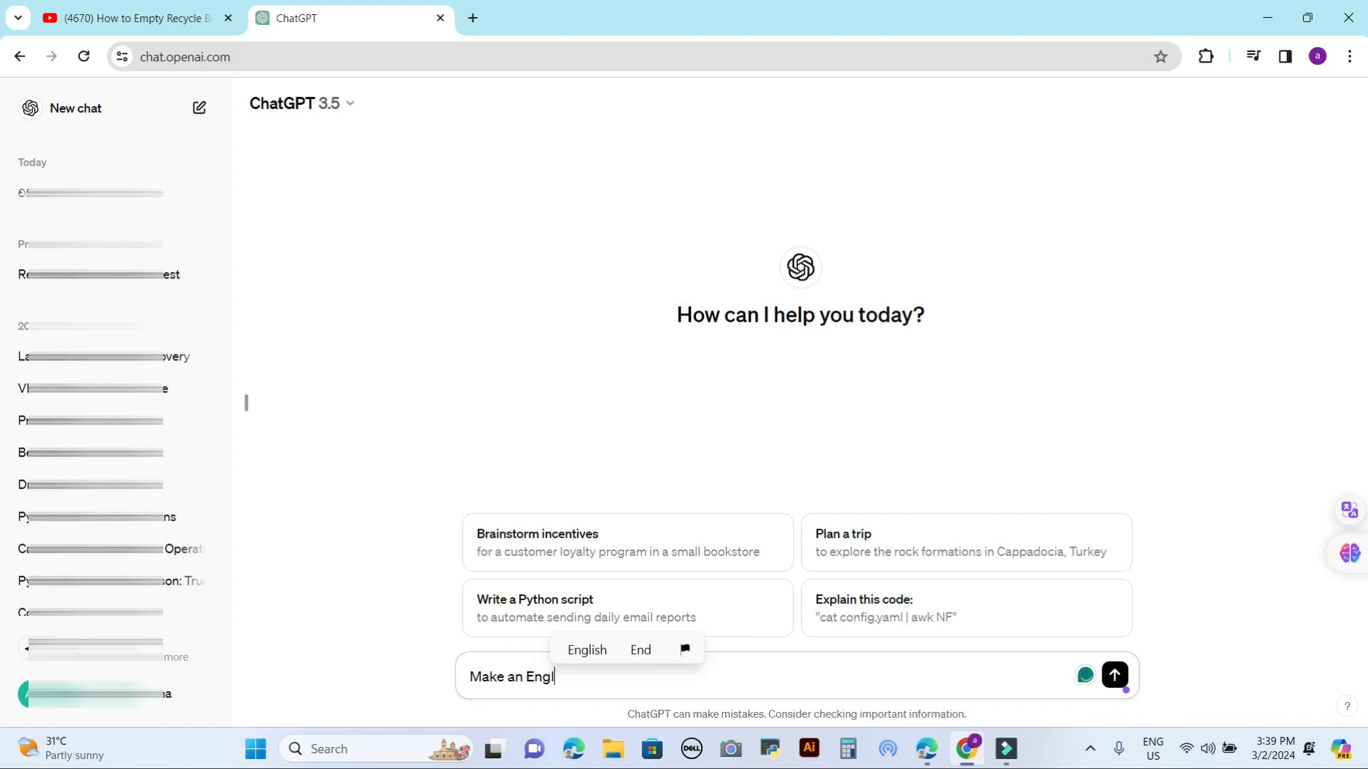
pyautogui.write('ish s')
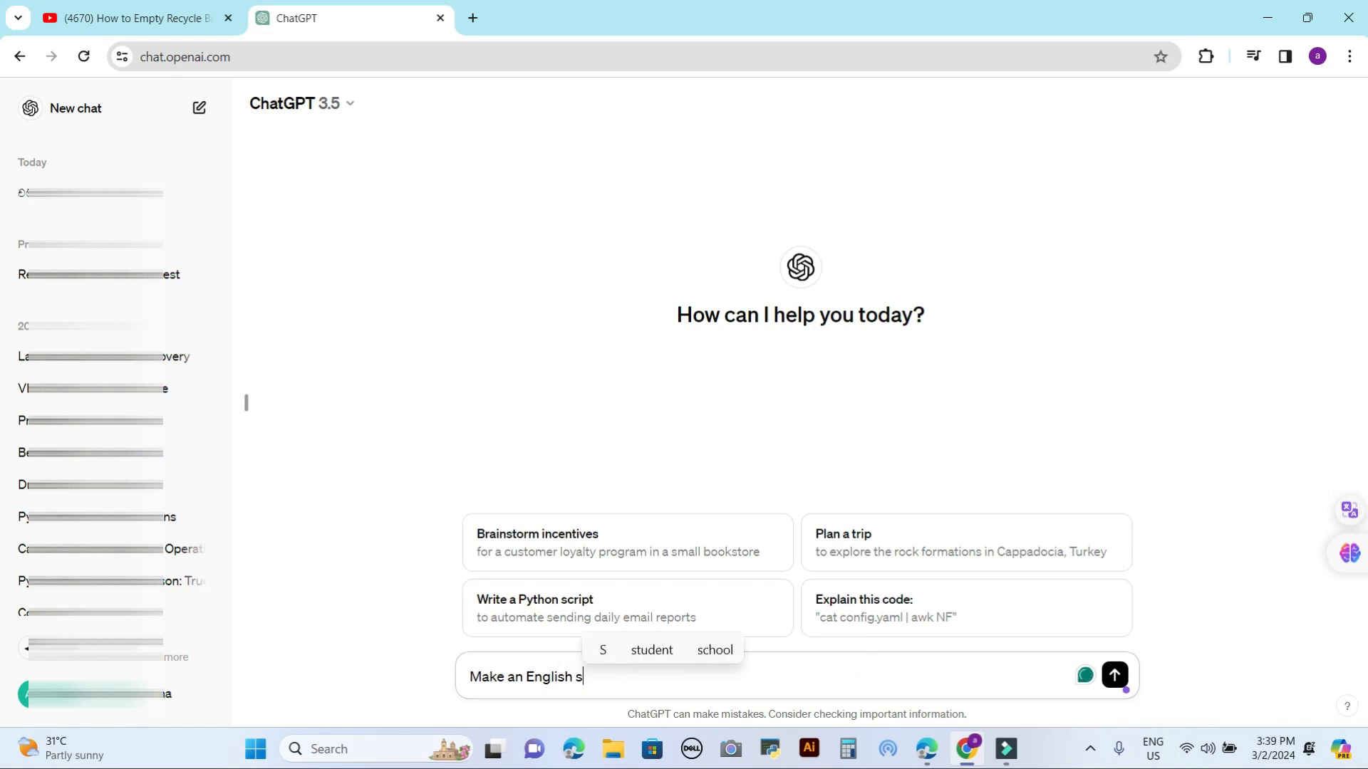
pyautogui.write('ong to m')
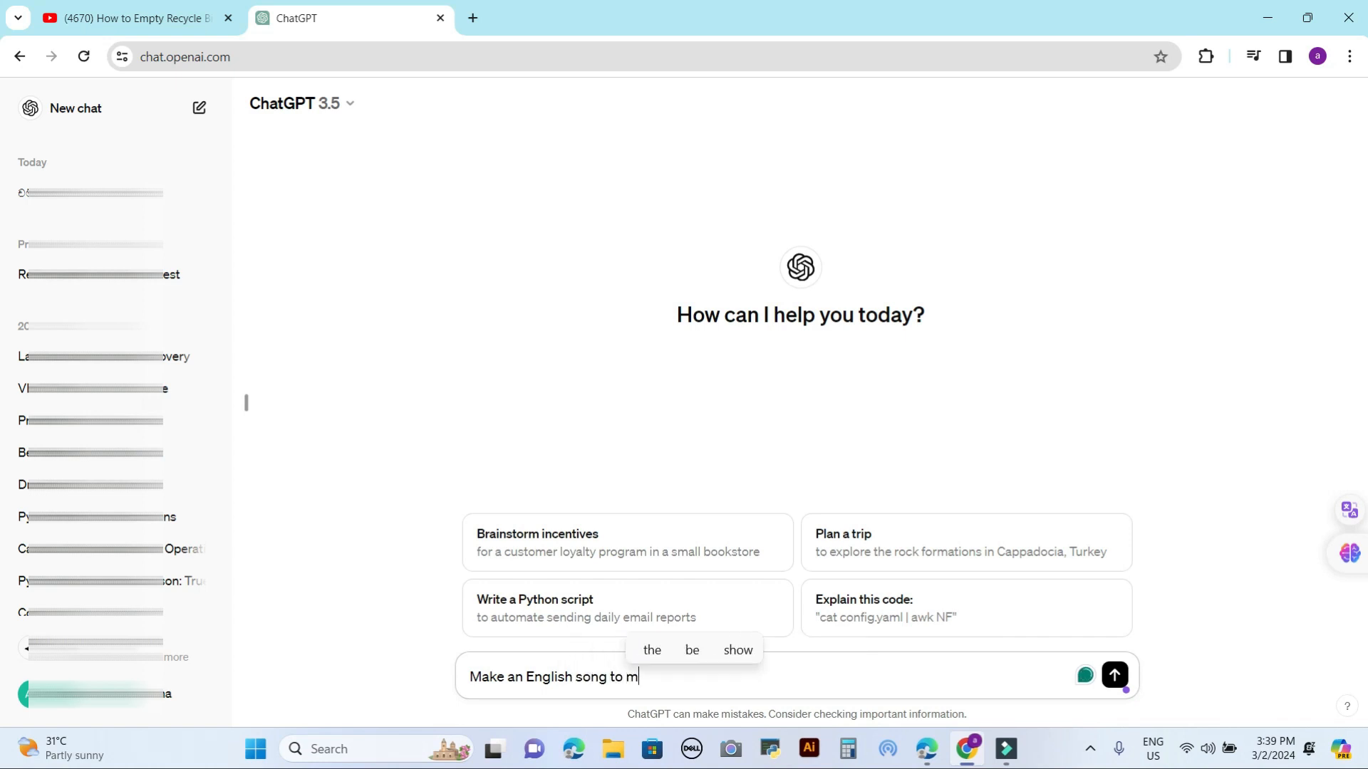
pyautogui.write('y loving')
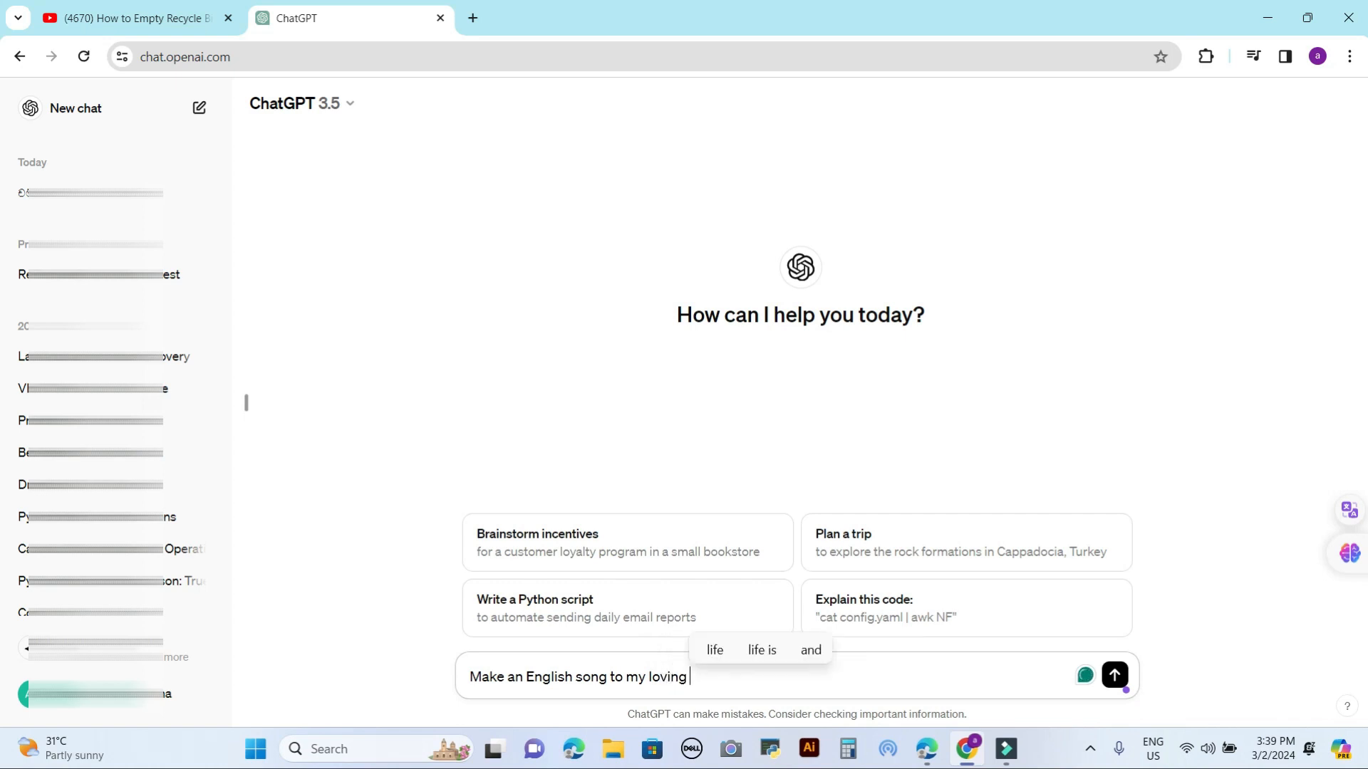
pyautogui.write(' wife ')
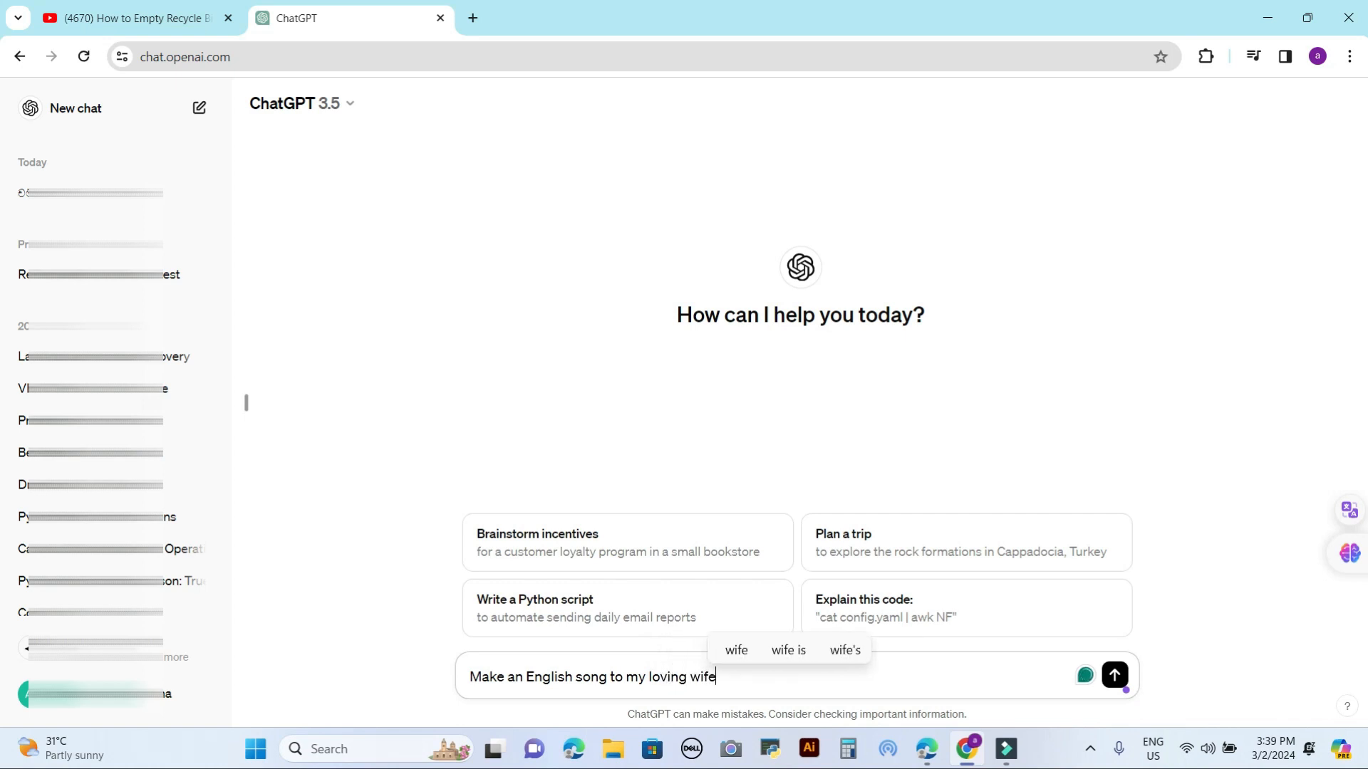
pyautogui.write('Cha')
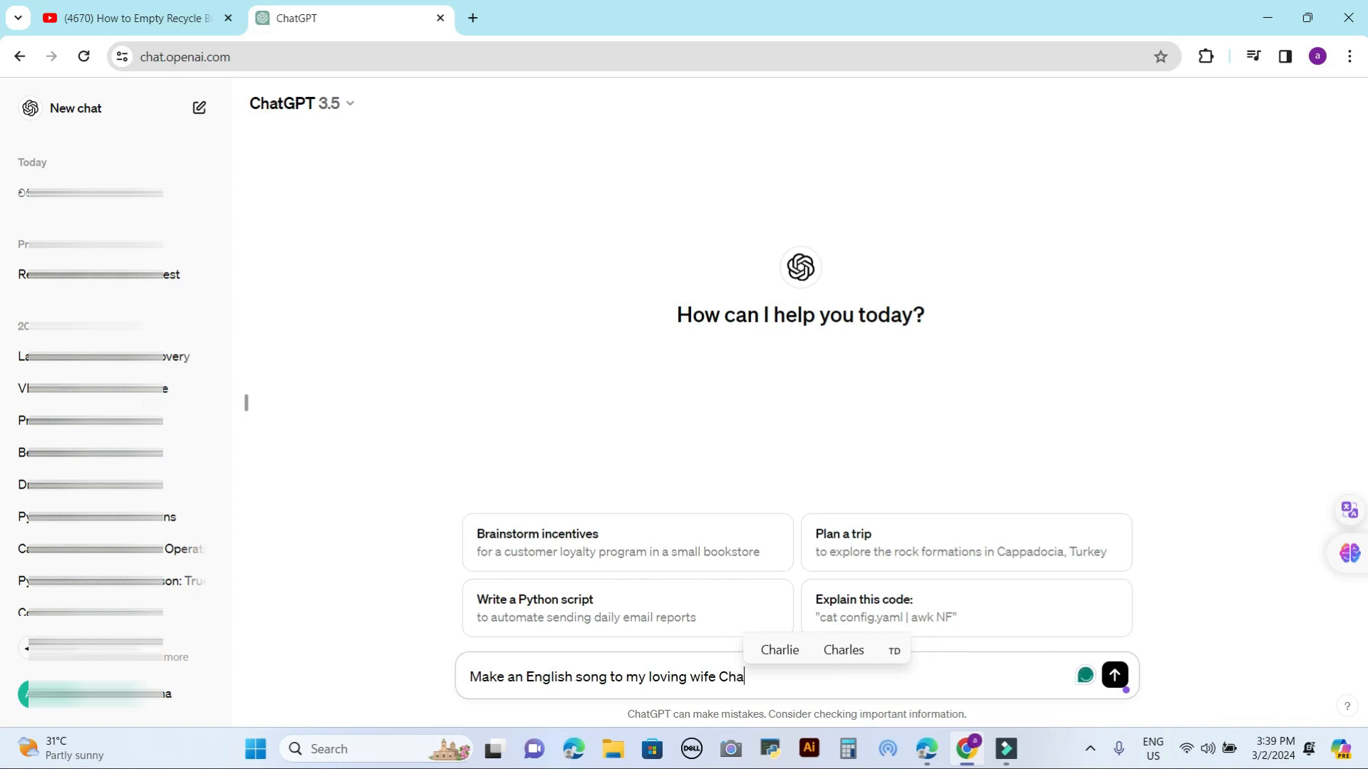
pyautogui.write('mpika')
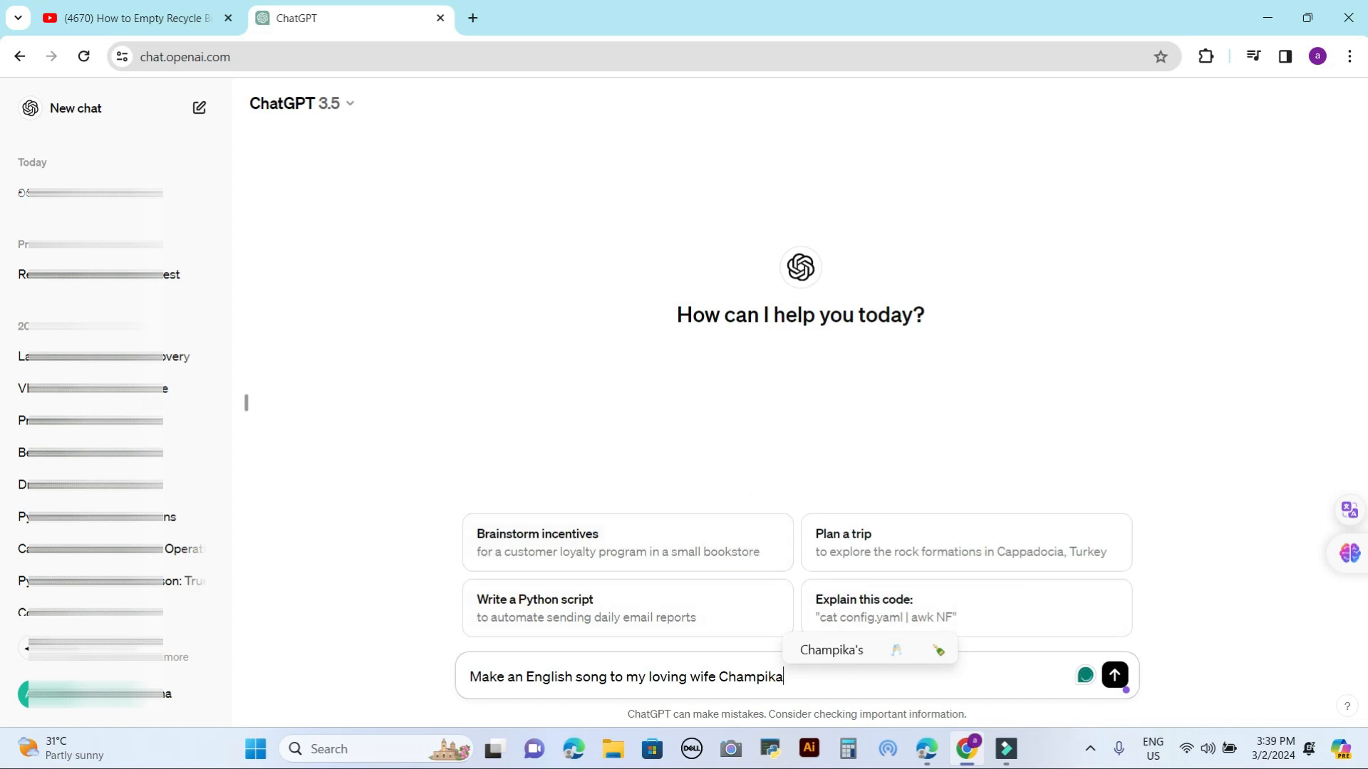
pyautogui.press('Return')
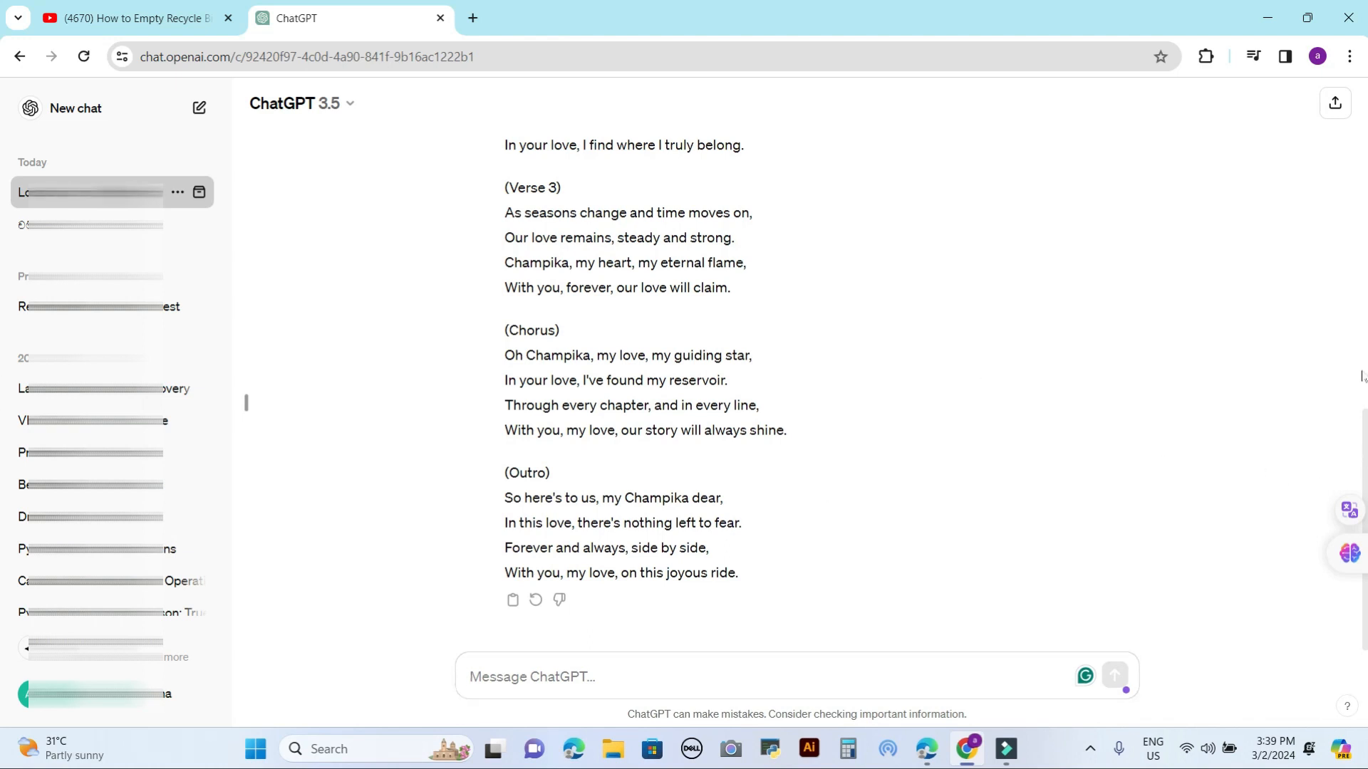
# Copy the lines of the first verse and the first chorus from the generated song lyrics
pyautogui.scroll(8, 937, 442)
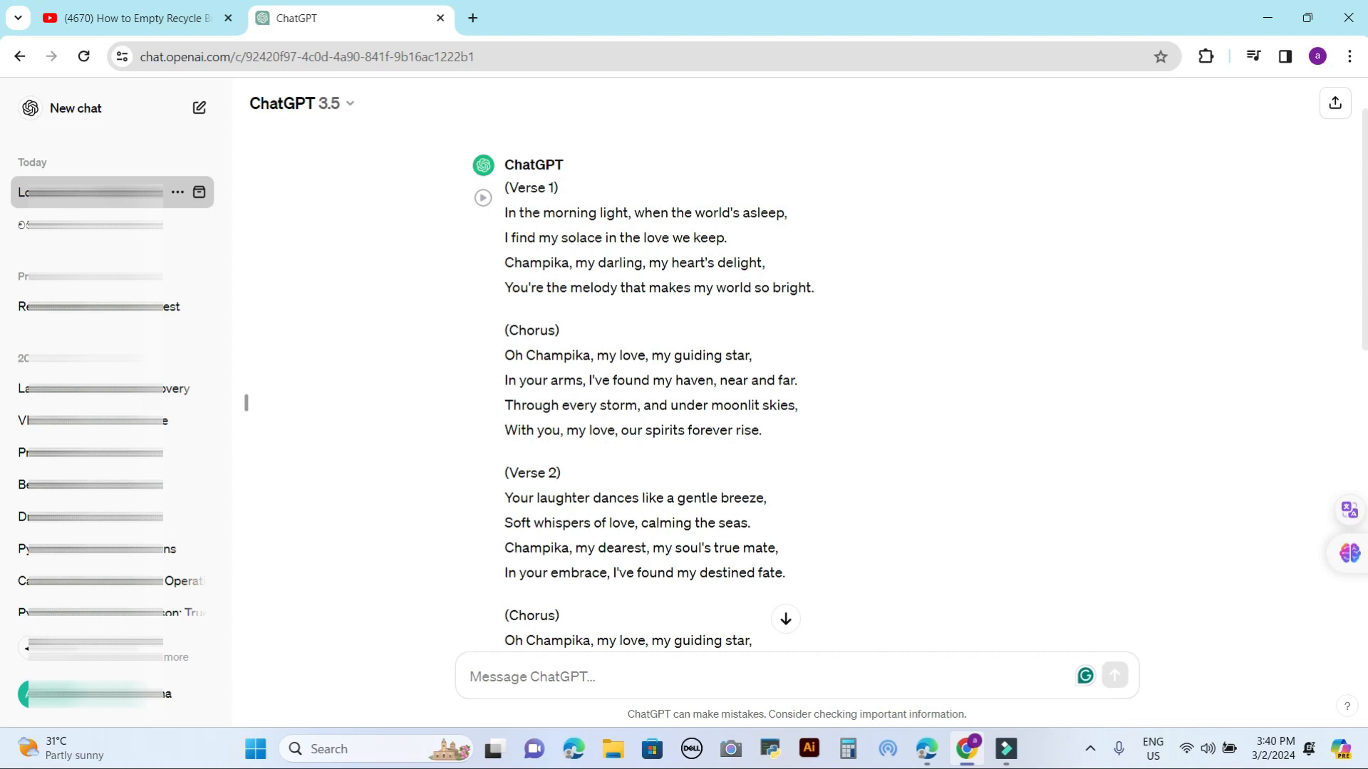
pyautogui.moveTo(506, 212); pyautogui.dragTo(814, 578)
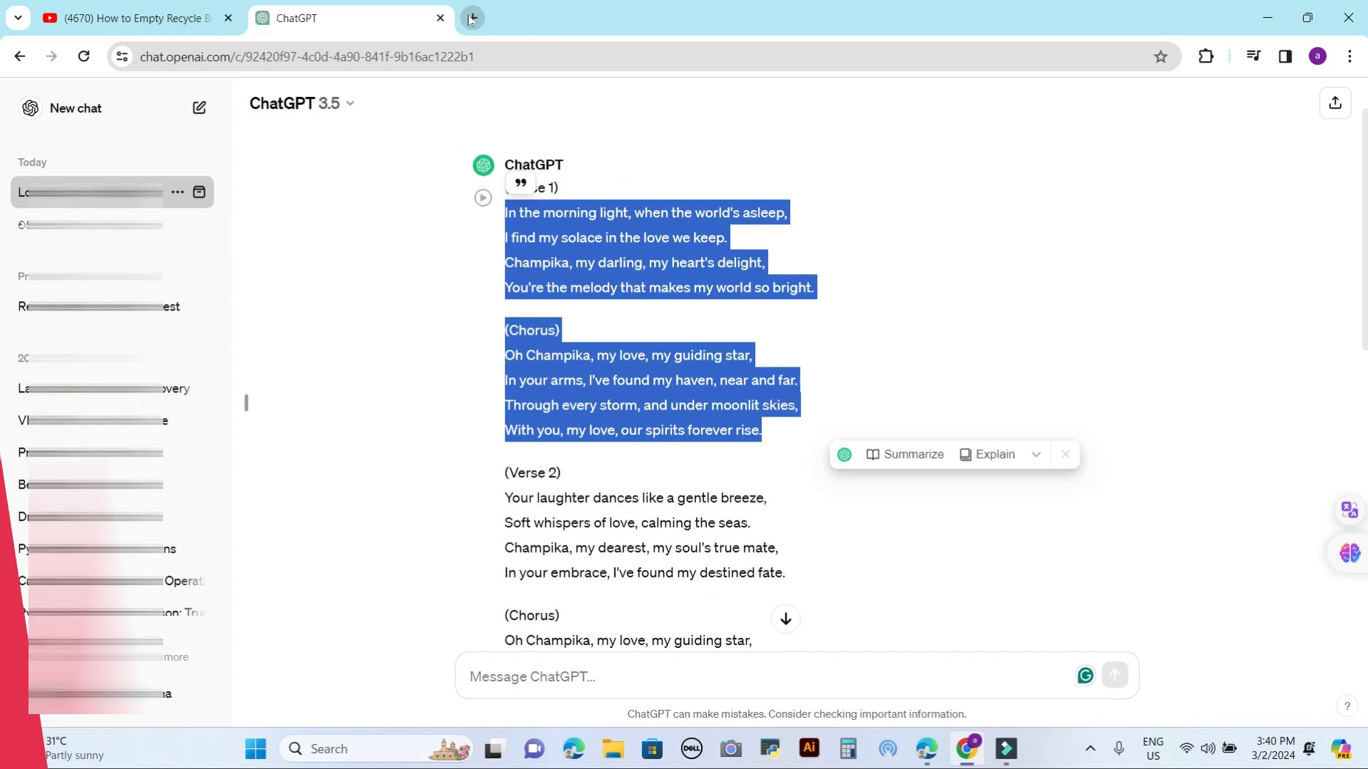
# Open suno.ai in a new browser tab and go to its song creation page
pyautogui.click(472, 18)
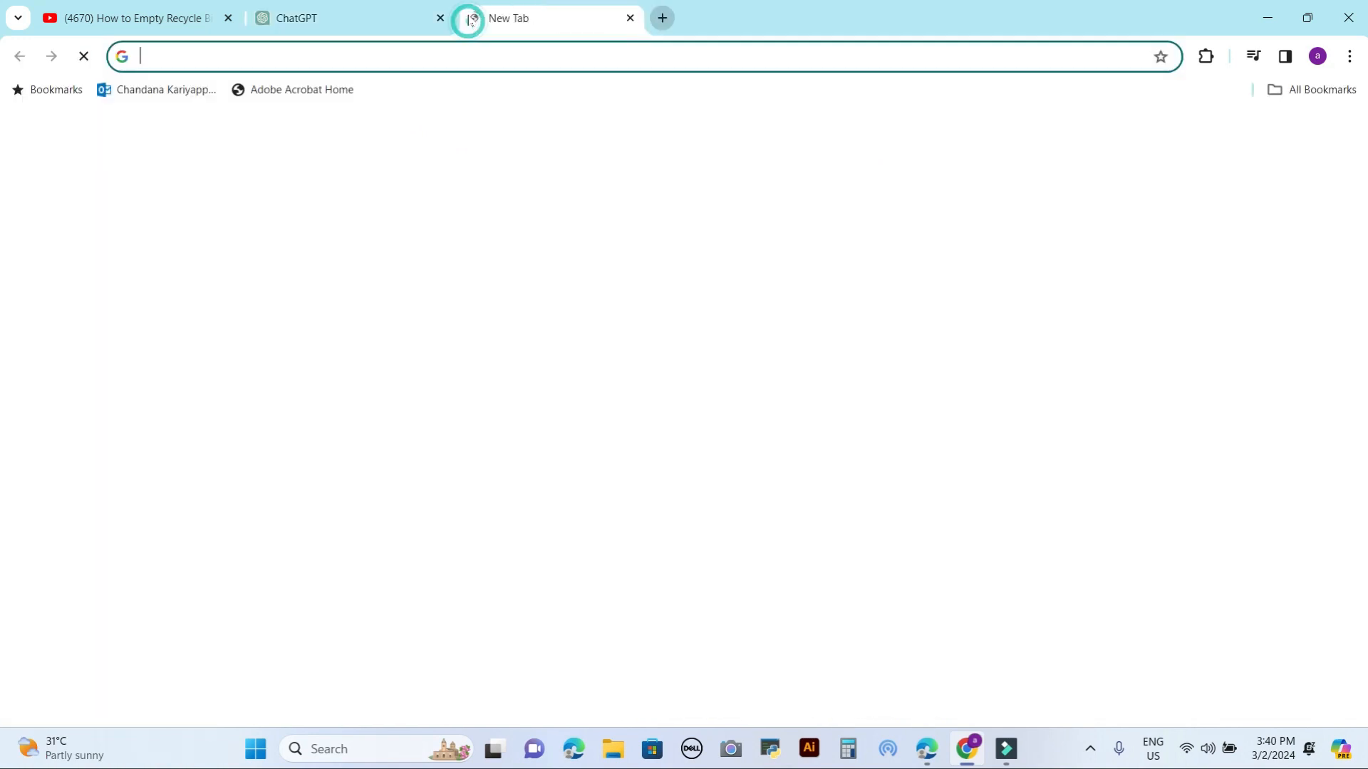
pyautogui.click(507, 389)
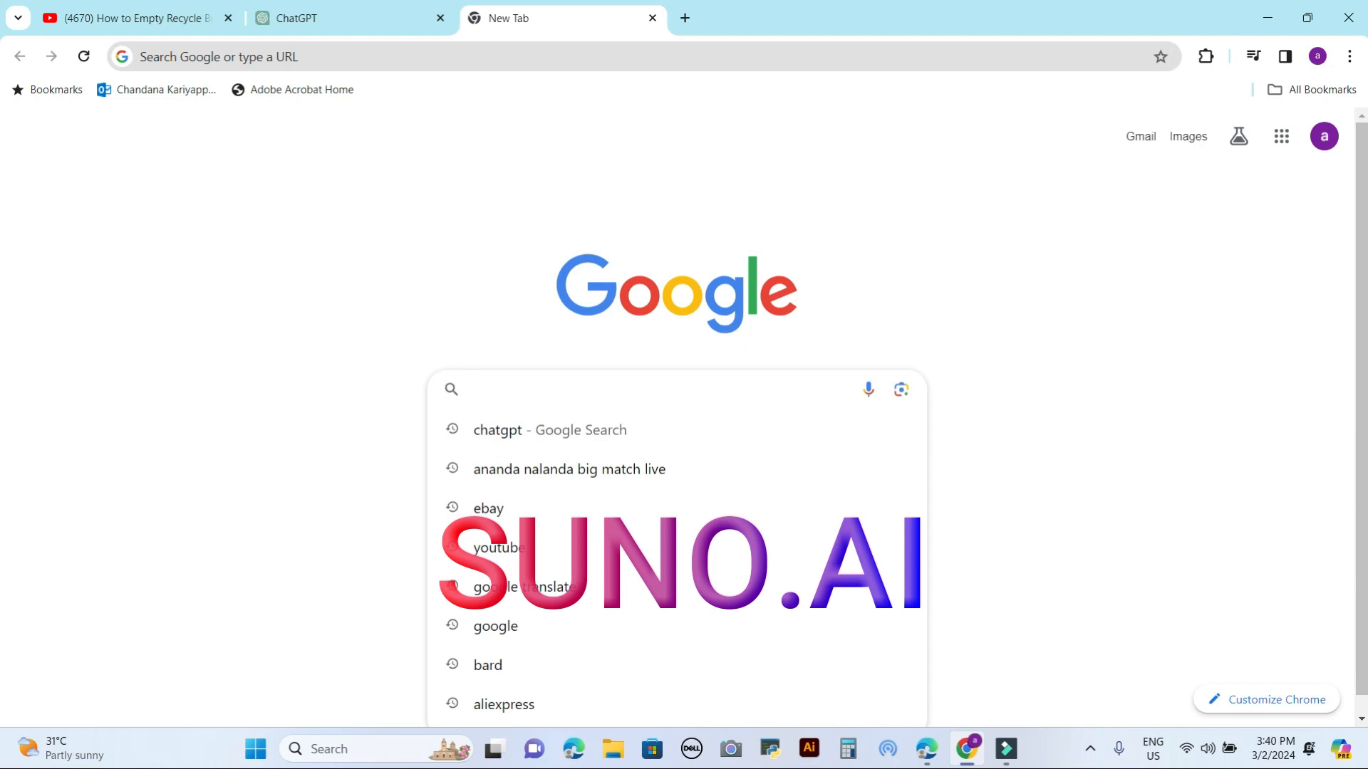
pyautogui.write('sun')
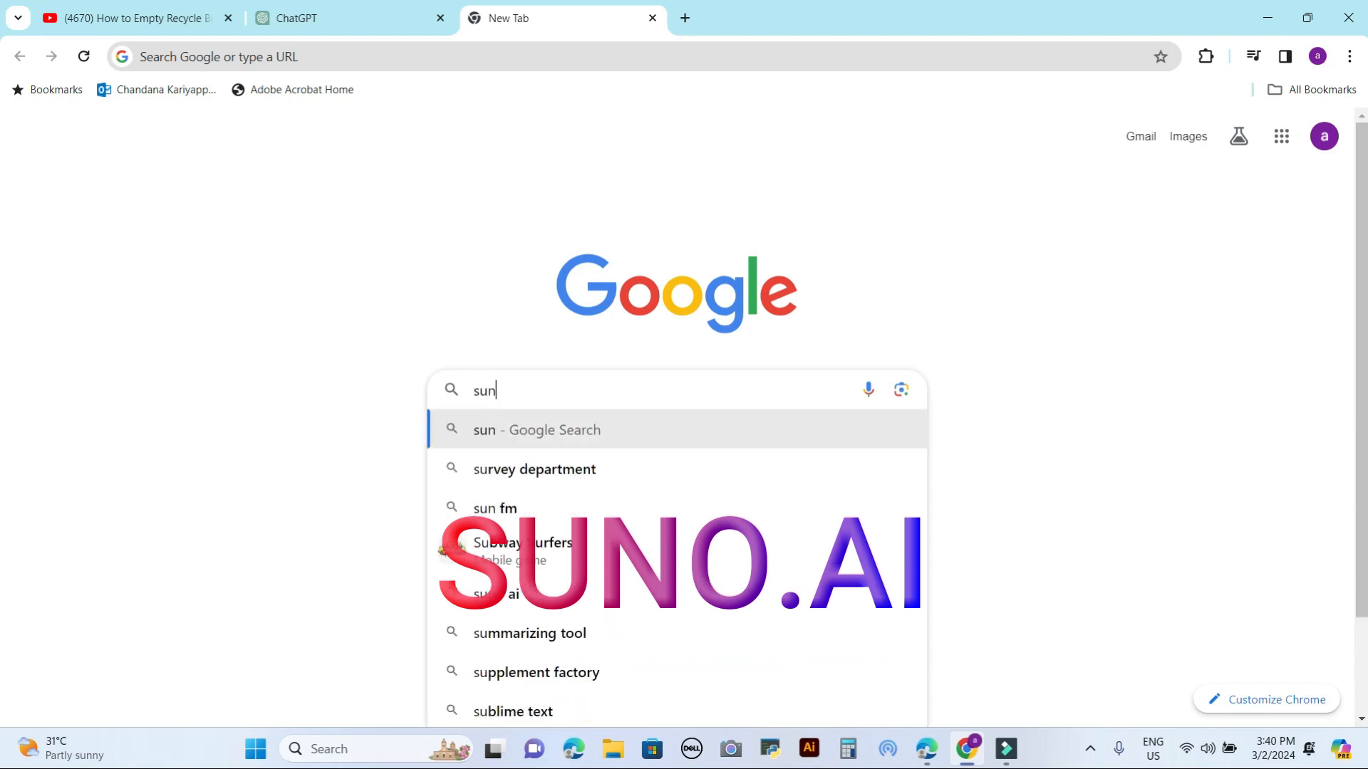
pyautogui.write('o')
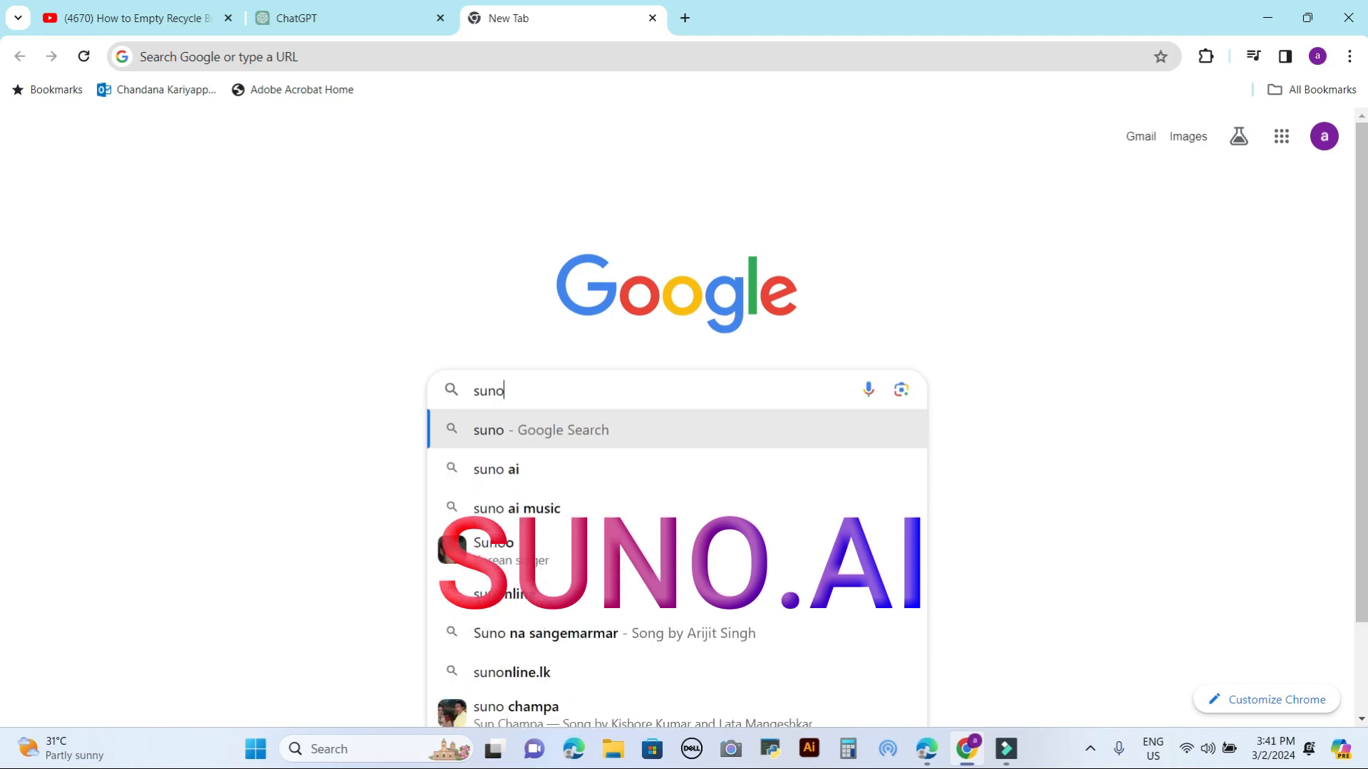
pyautogui.write('.ai')
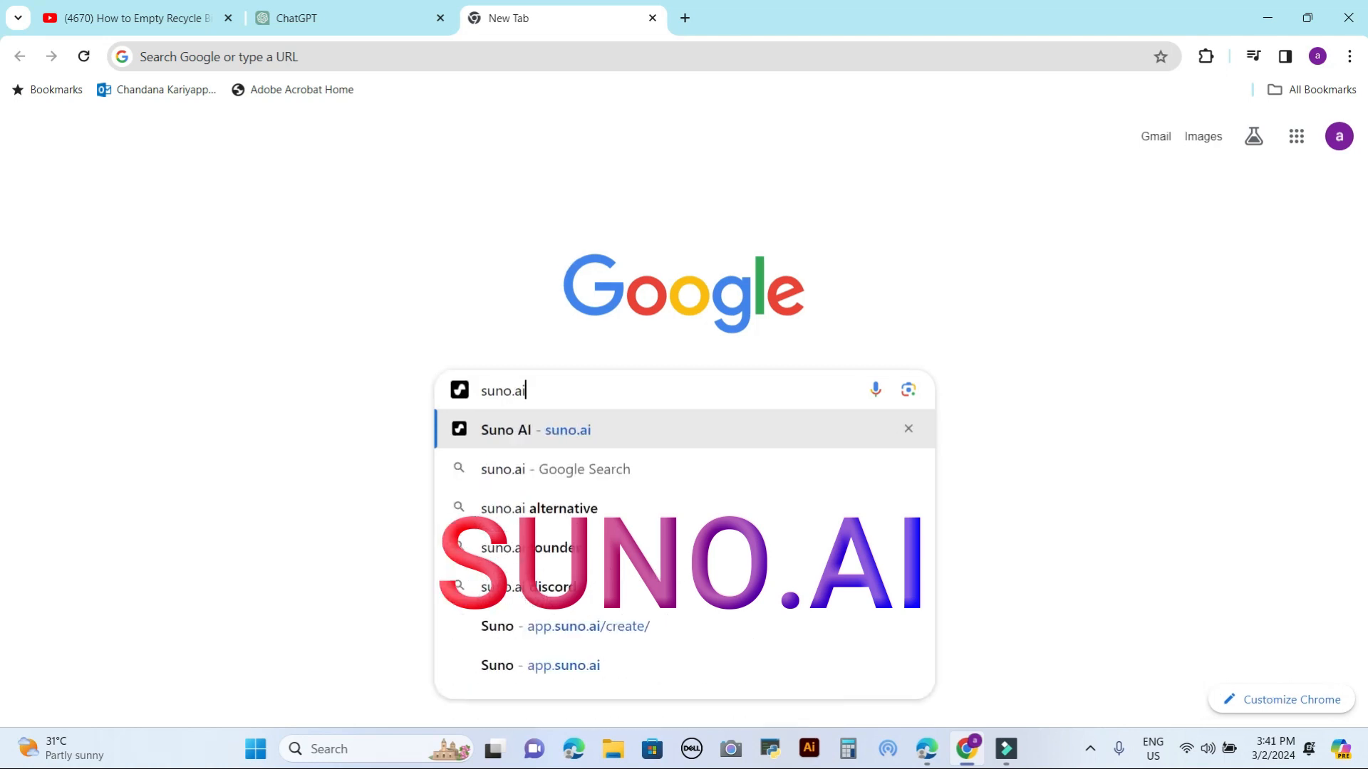
pyautogui.click(494, 432)
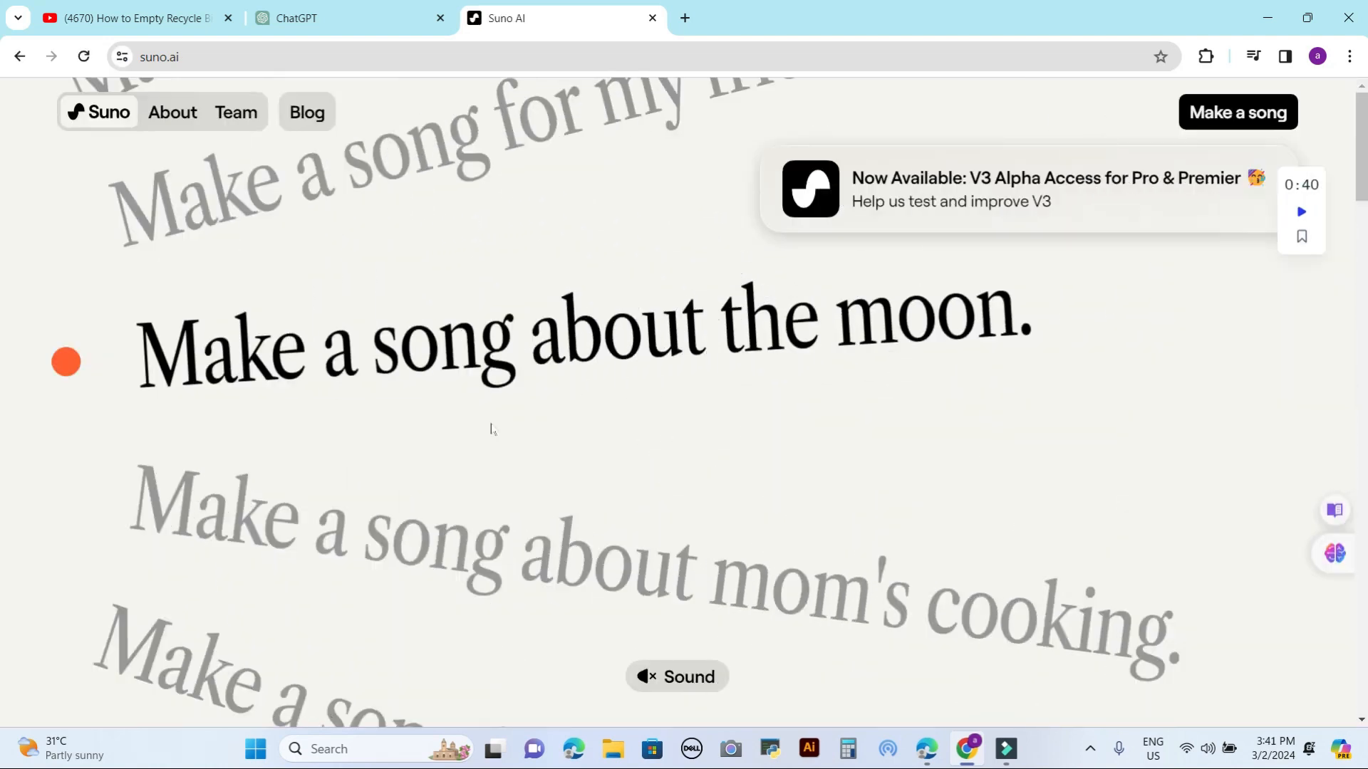
pyautogui.click(1232, 118)
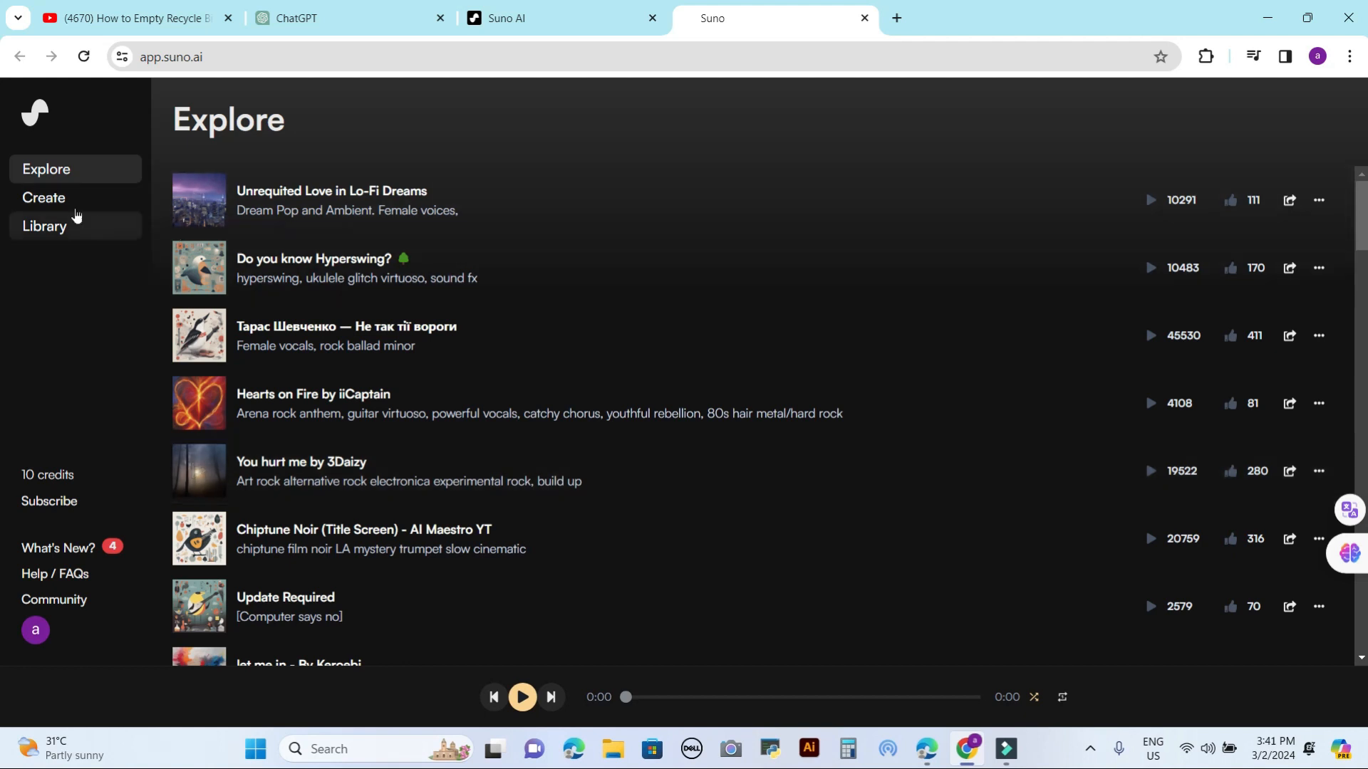
pyautogui.click(41, 203)
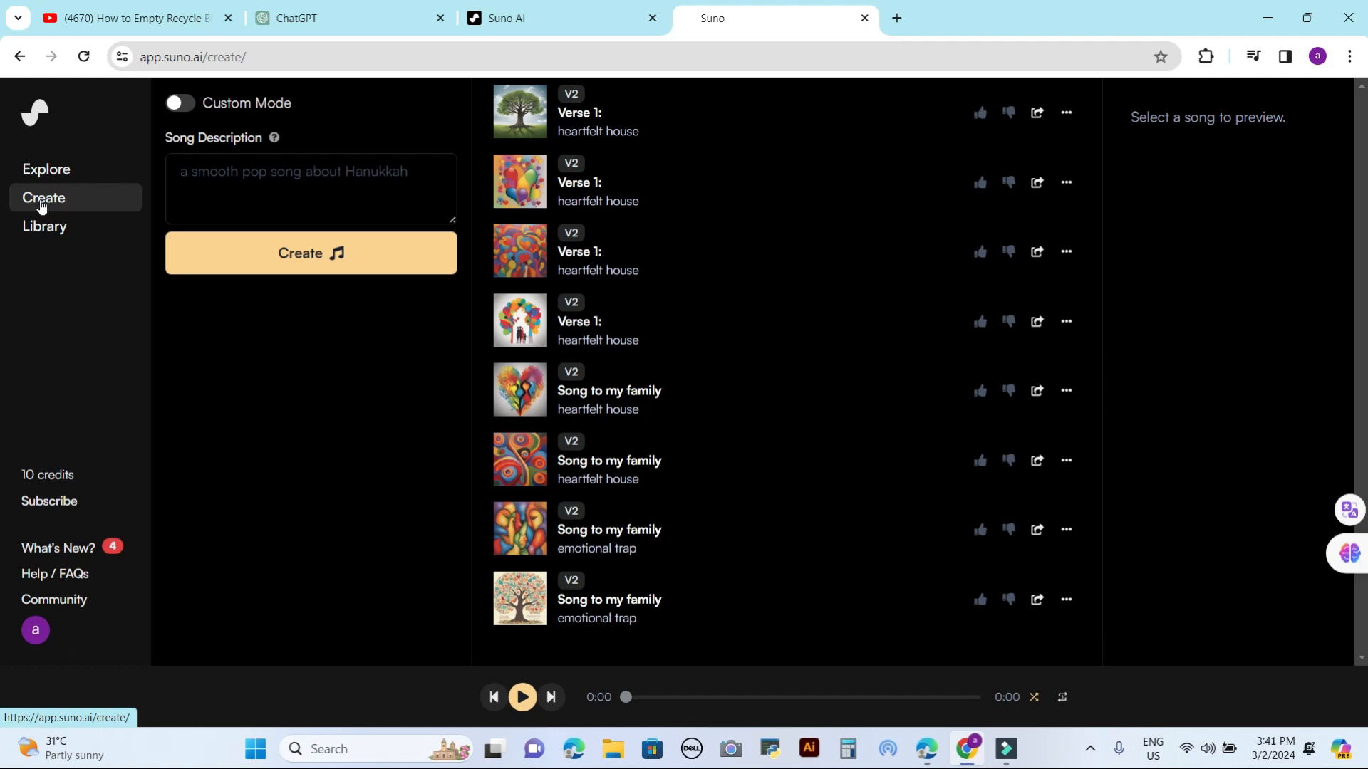
# Turn on Custom Mode and paste the copied verse and chorus as the song's lyrics
pyautogui.click(187, 105)
pyautogui.click(203, 191)
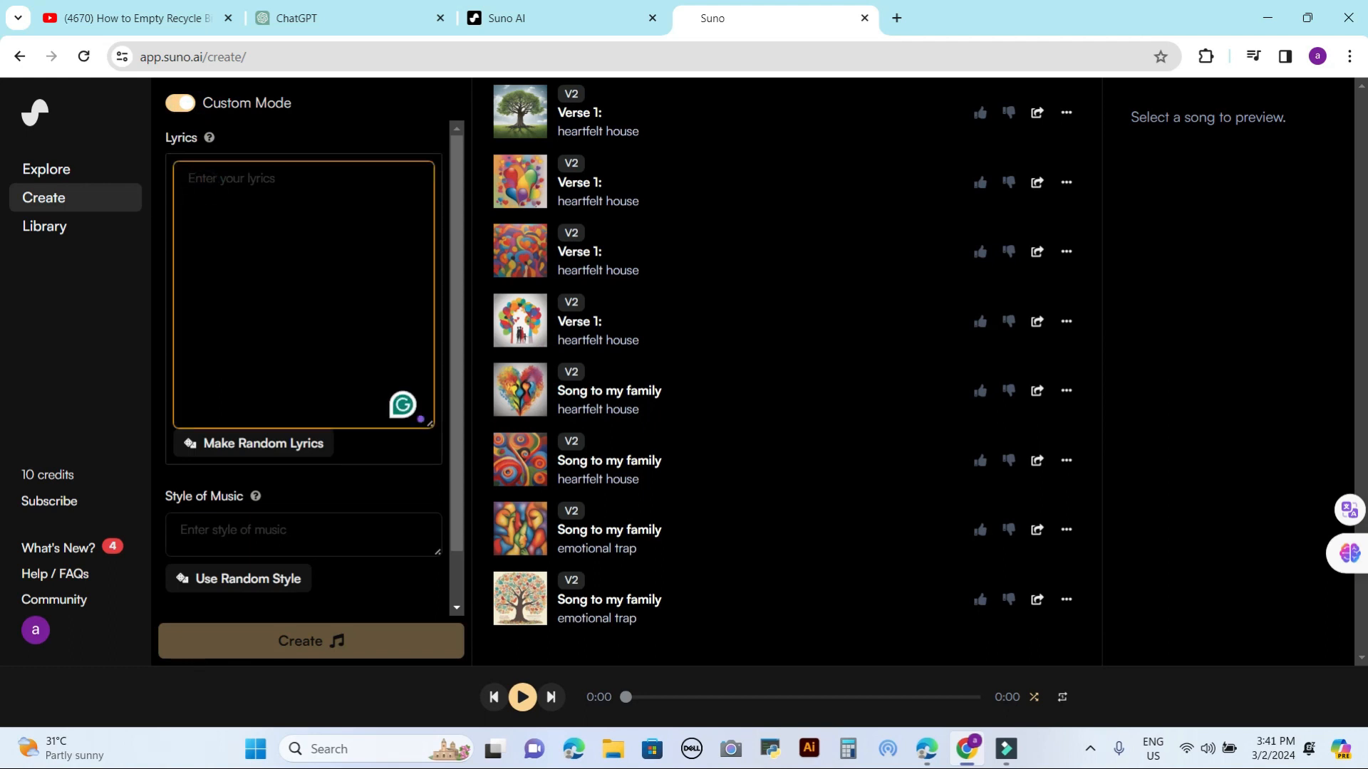
pyautogui.write("In the morning light, when the world's asleep, I find my solace in the love we keep. Champika, my darling, my heart's delight, You're the melody that makes my world so bright.  (Chorus) Oh Champika, my love, my guiding star, In your arms, I've found my haven, near and far. Through every storm, and under moonlit skies, With you, my love, our spirits forever rise.")
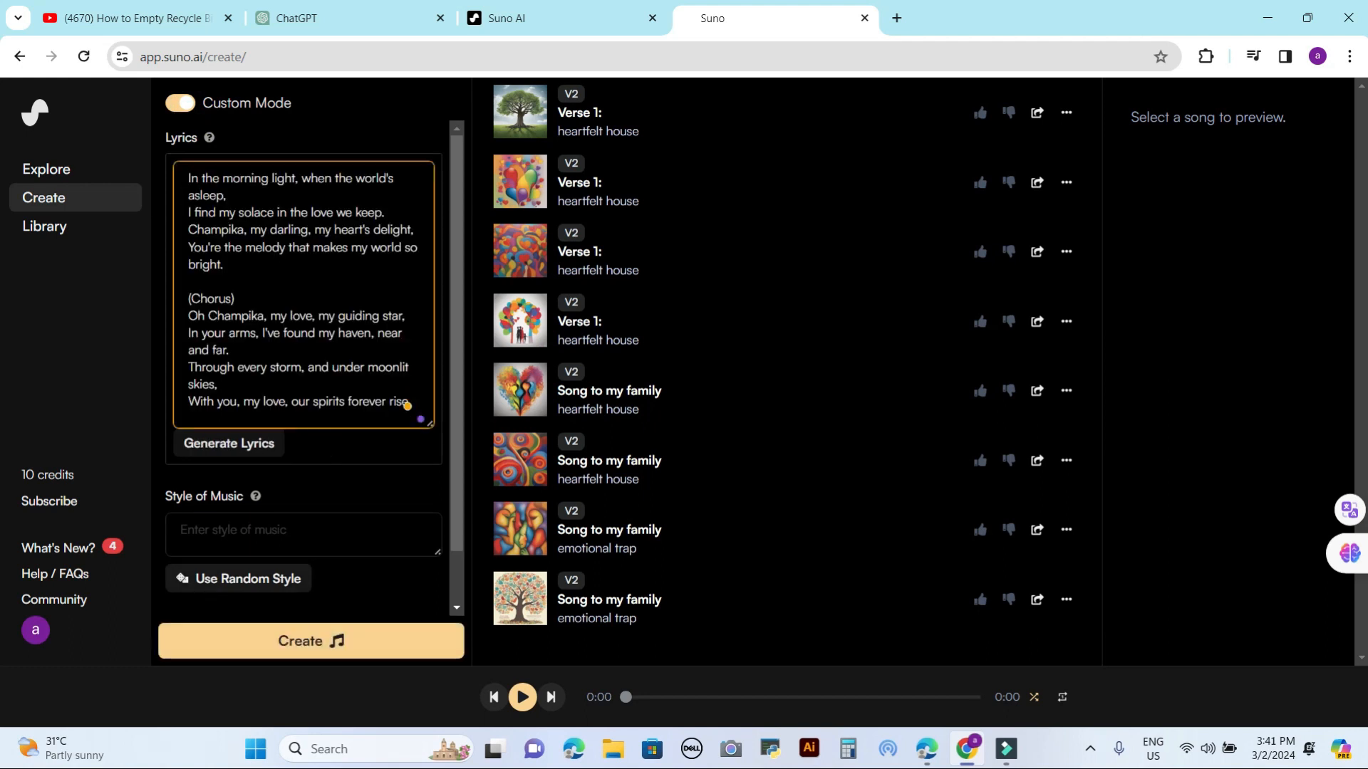
# Cycle through random music styles until "emotional indie" is set, and create the song
pyautogui.click(232, 583)
pyautogui.click(231, 582)
pyautogui.click(230, 581)
pyautogui.click(230, 581)
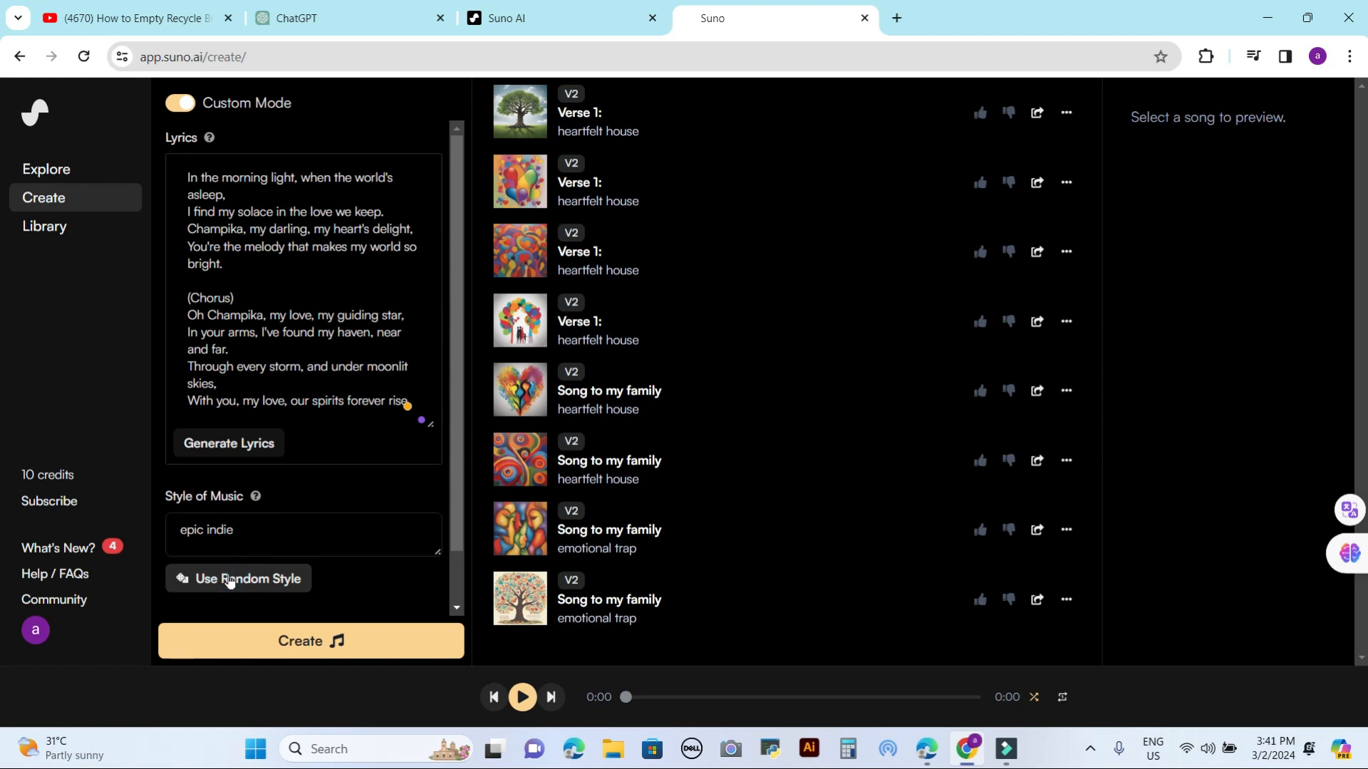
pyautogui.click(229, 581)
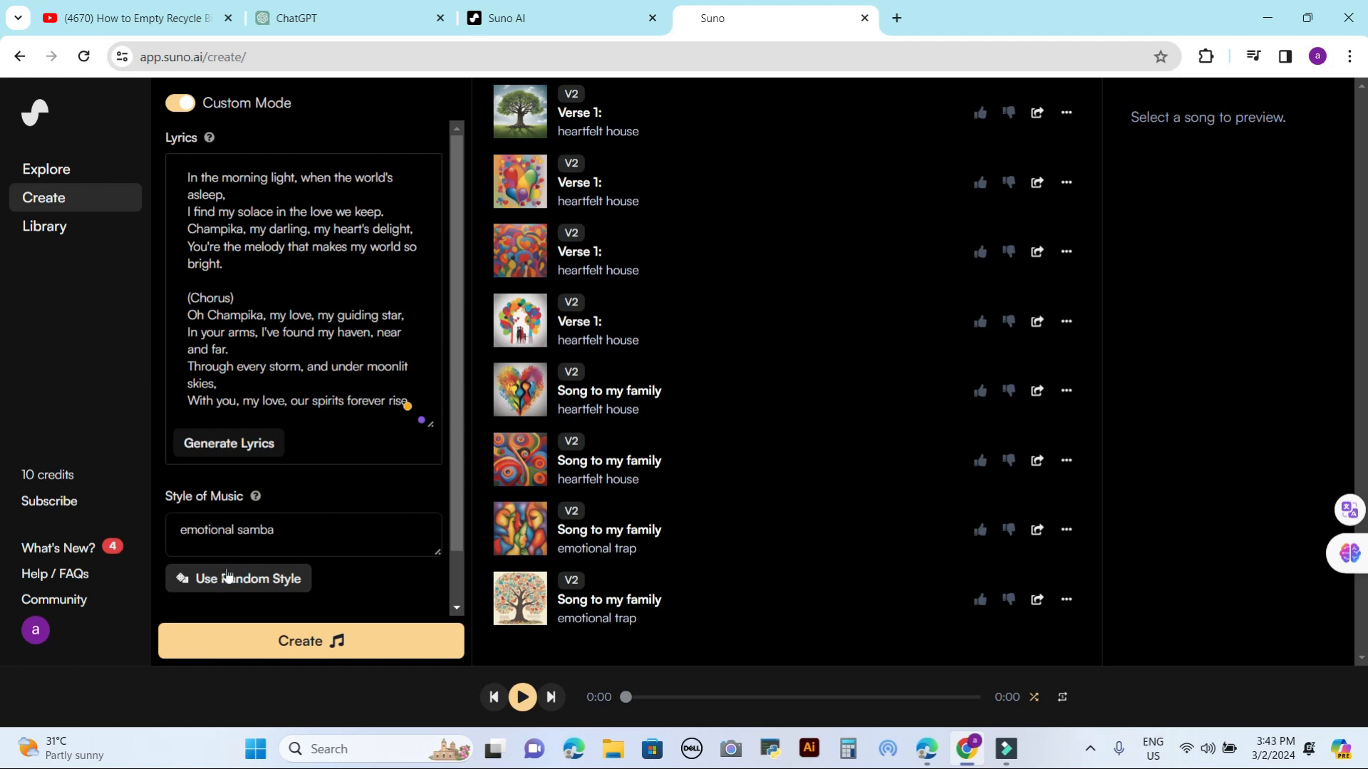
pyautogui.click(228, 577)
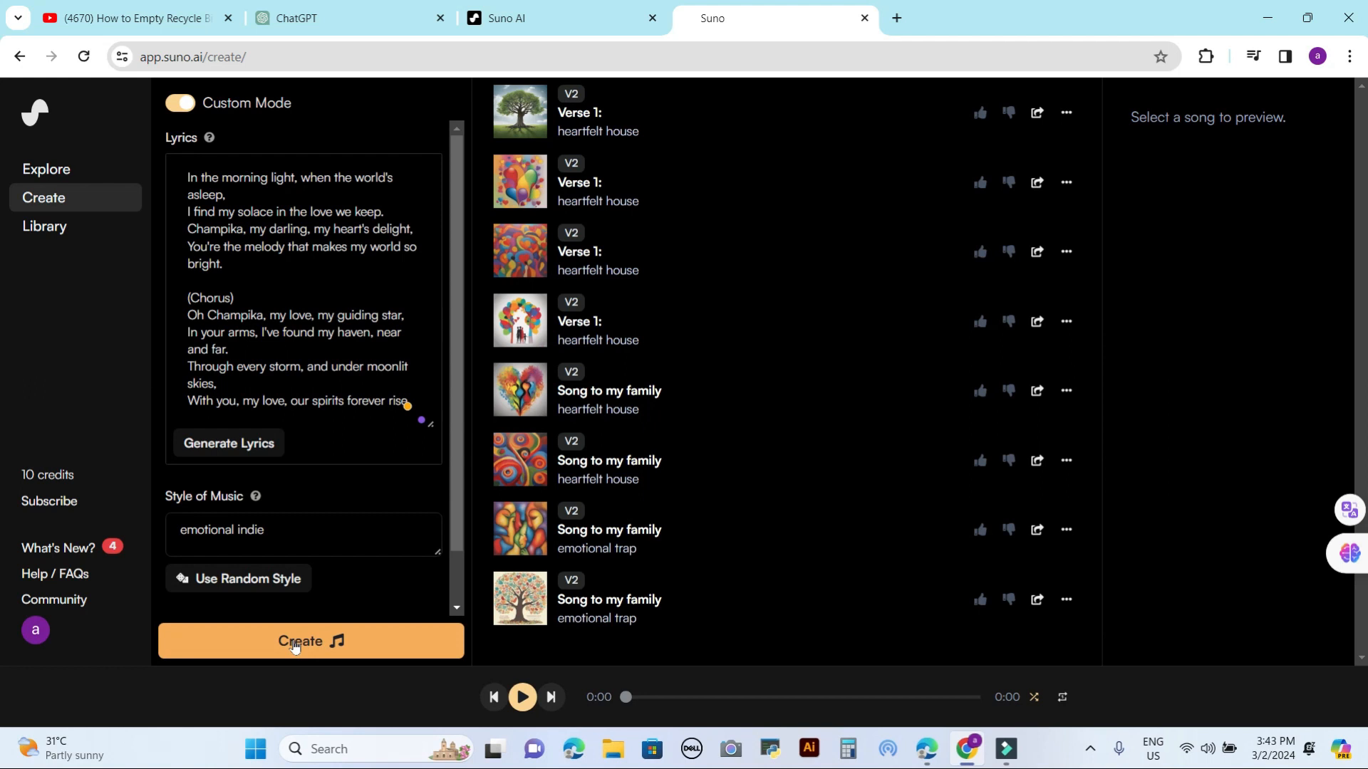
pyautogui.click(295, 644)
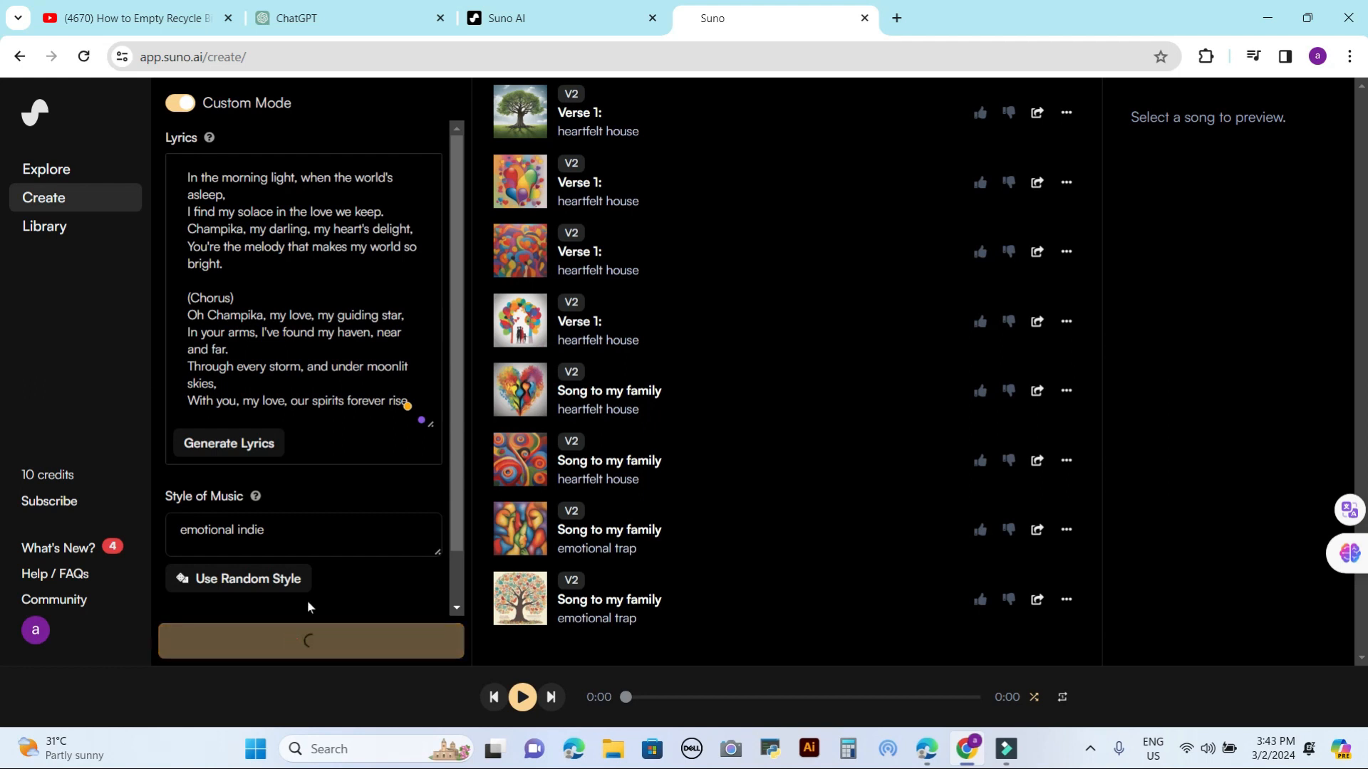
# Enter "My Love" as the song title and bring the new songs at the end of the list into view
pyautogui.scroll(-2, 554, 460)
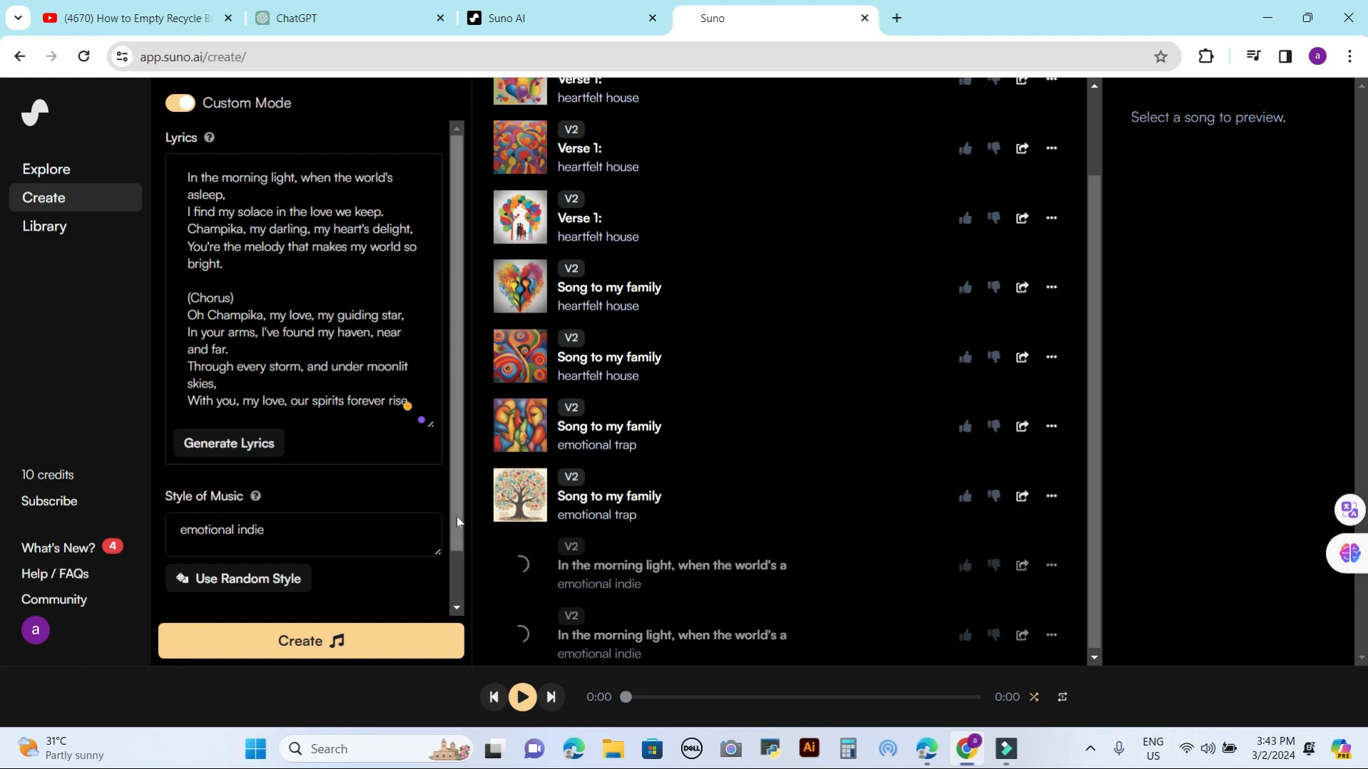
pyautogui.moveTo(462, 521); pyautogui.dragTo(458, 582)
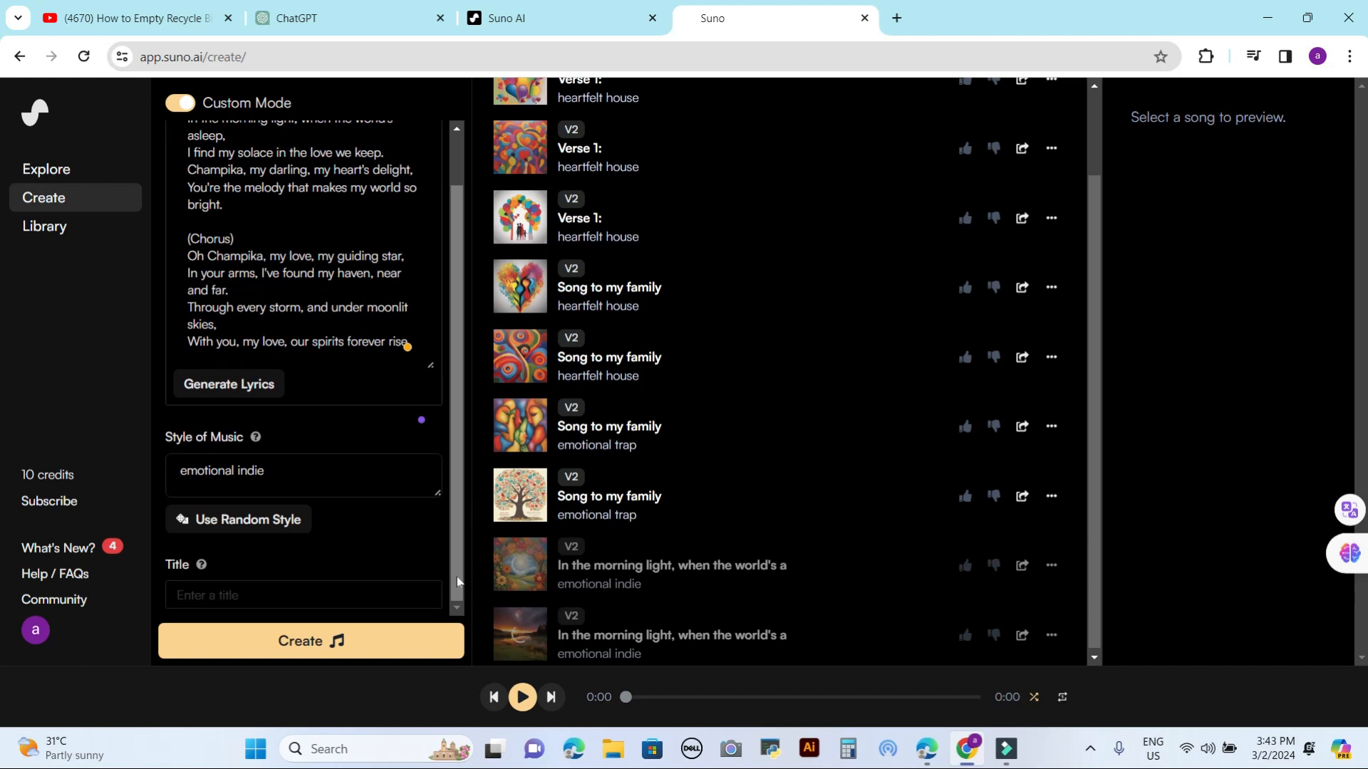
pyautogui.click(188, 596)
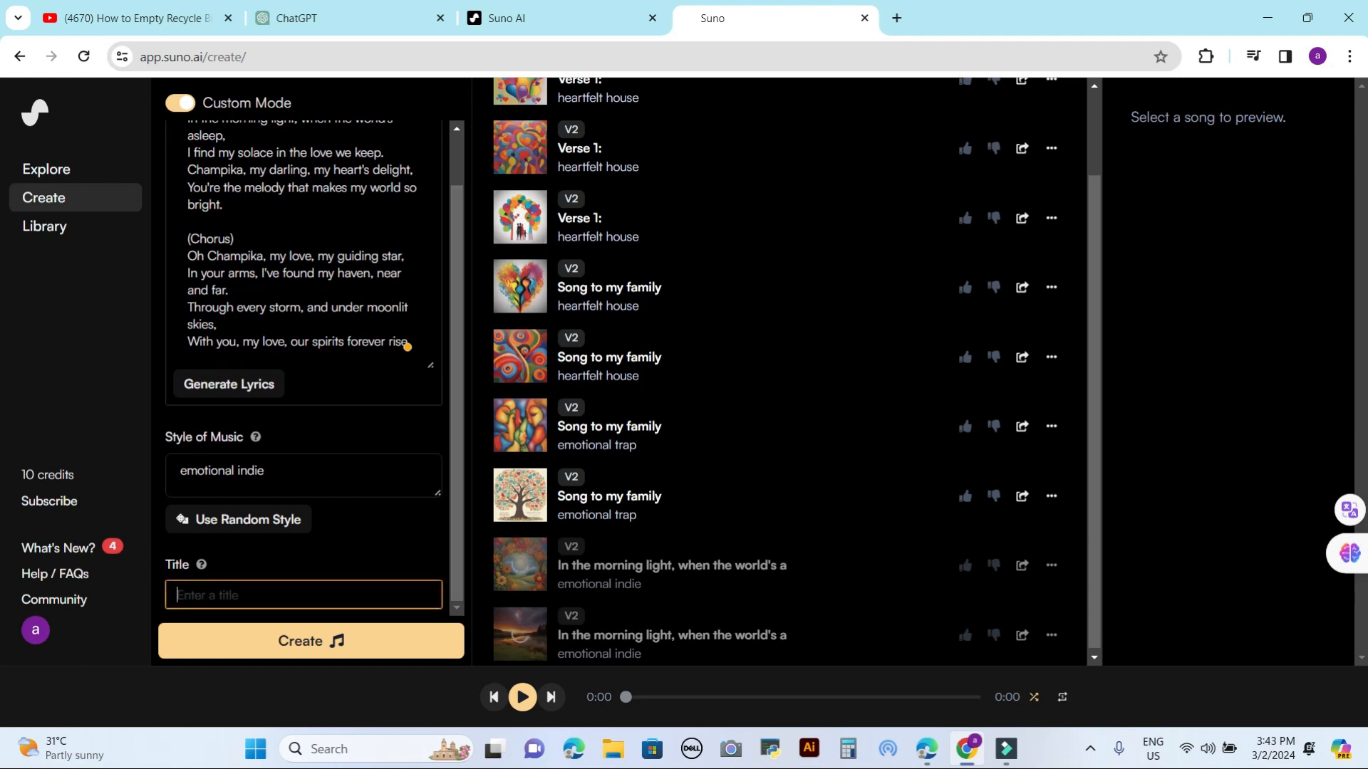
pyautogui.write('My')
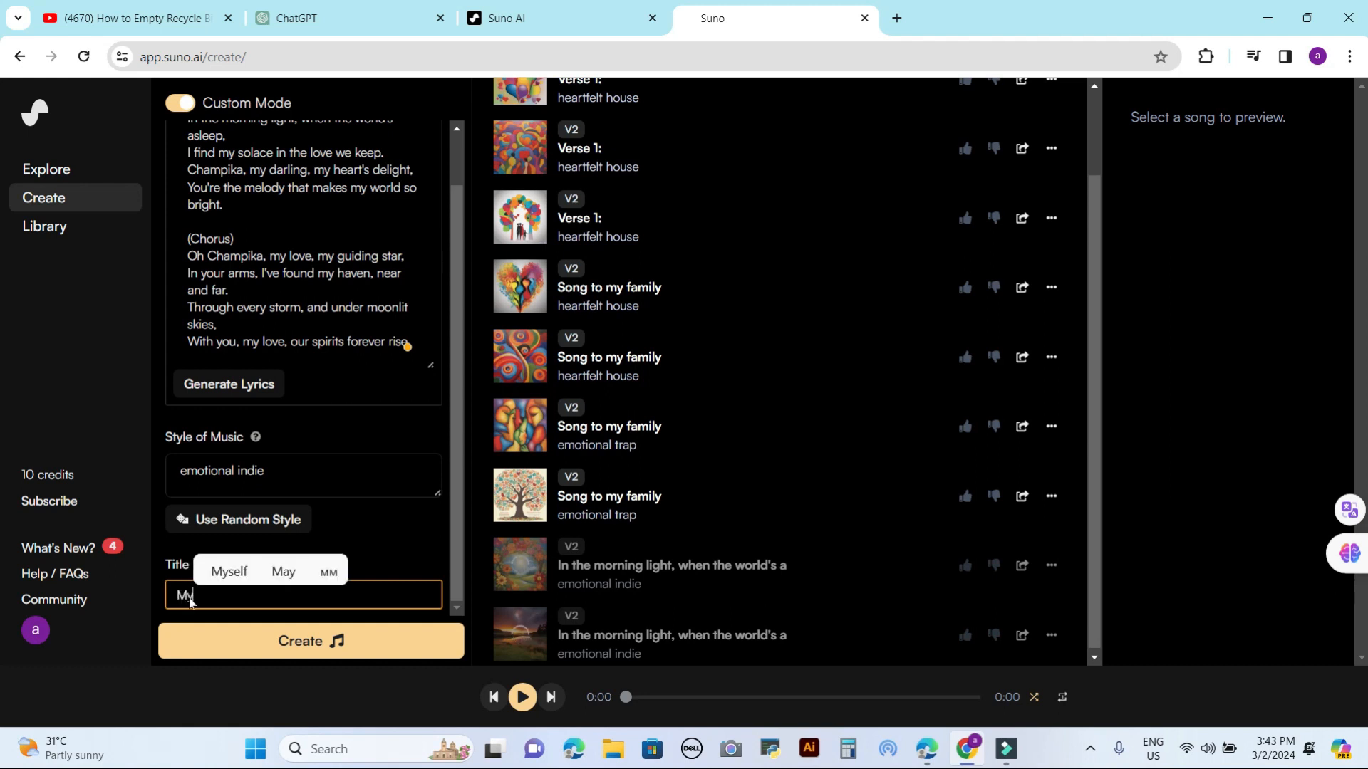
pyautogui.write(' Love')
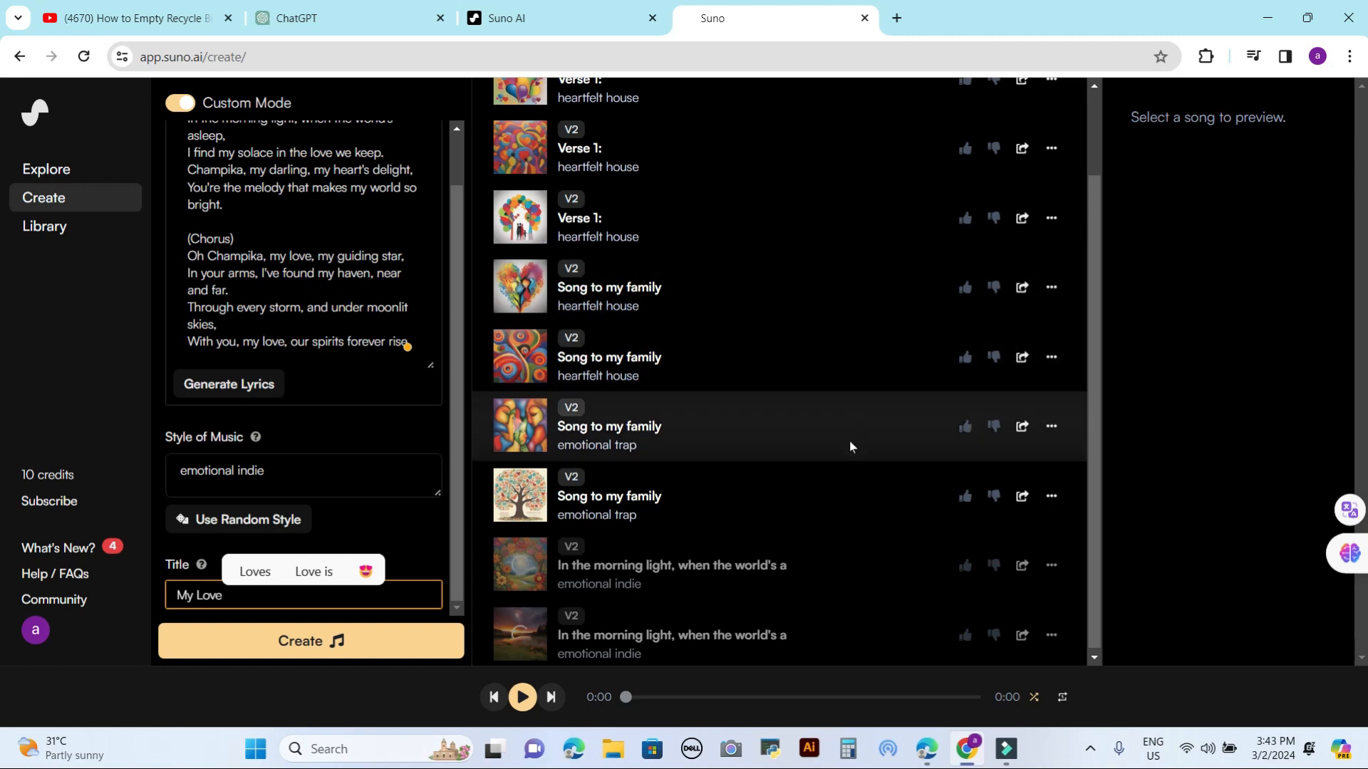
pyautogui.moveTo(1094, 389); pyautogui.dragTo(1097, 424)
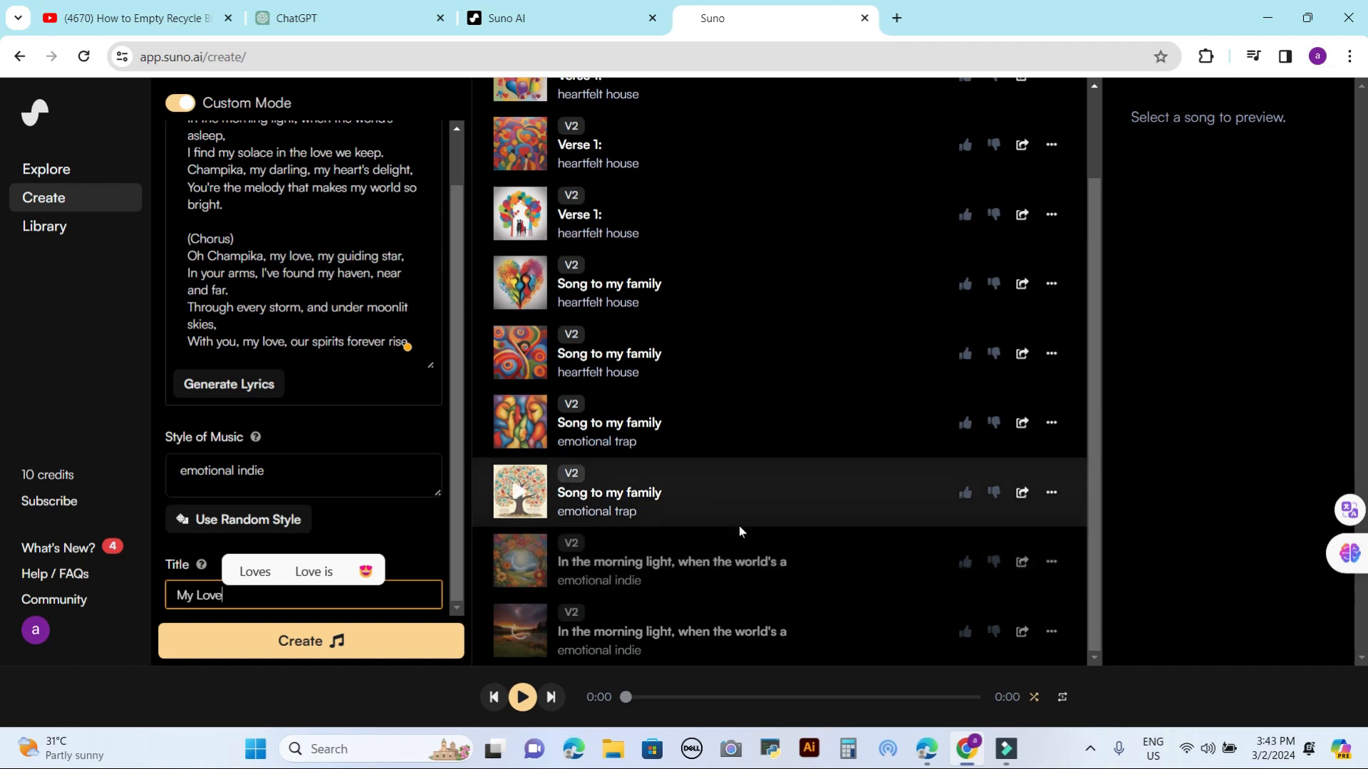
# Play the two new "emotional indie" songs at the end of the song list to preview them
pyautogui.scroll(1, 738, 525)
pyautogui.scroll(1, 450, 502)
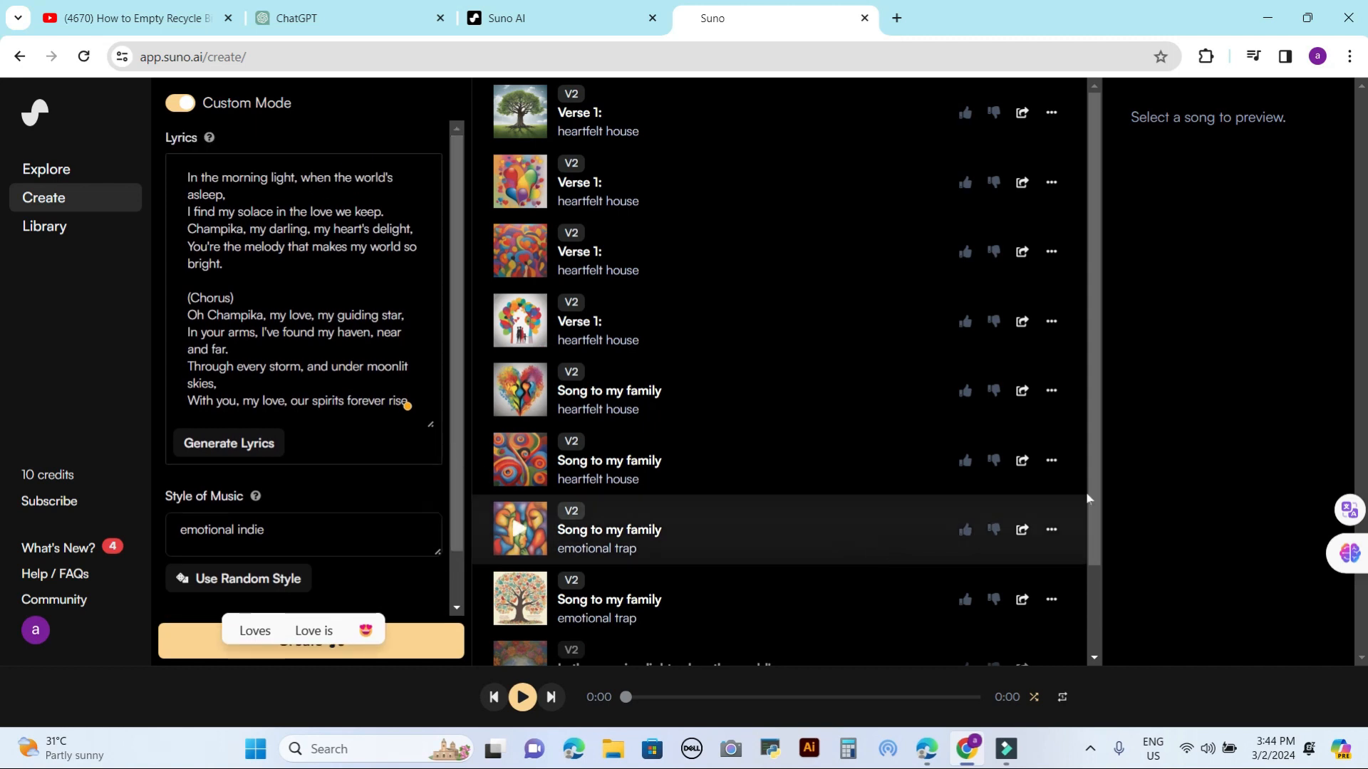
pyautogui.moveTo(1097, 451); pyautogui.dragTo(1124, 567)
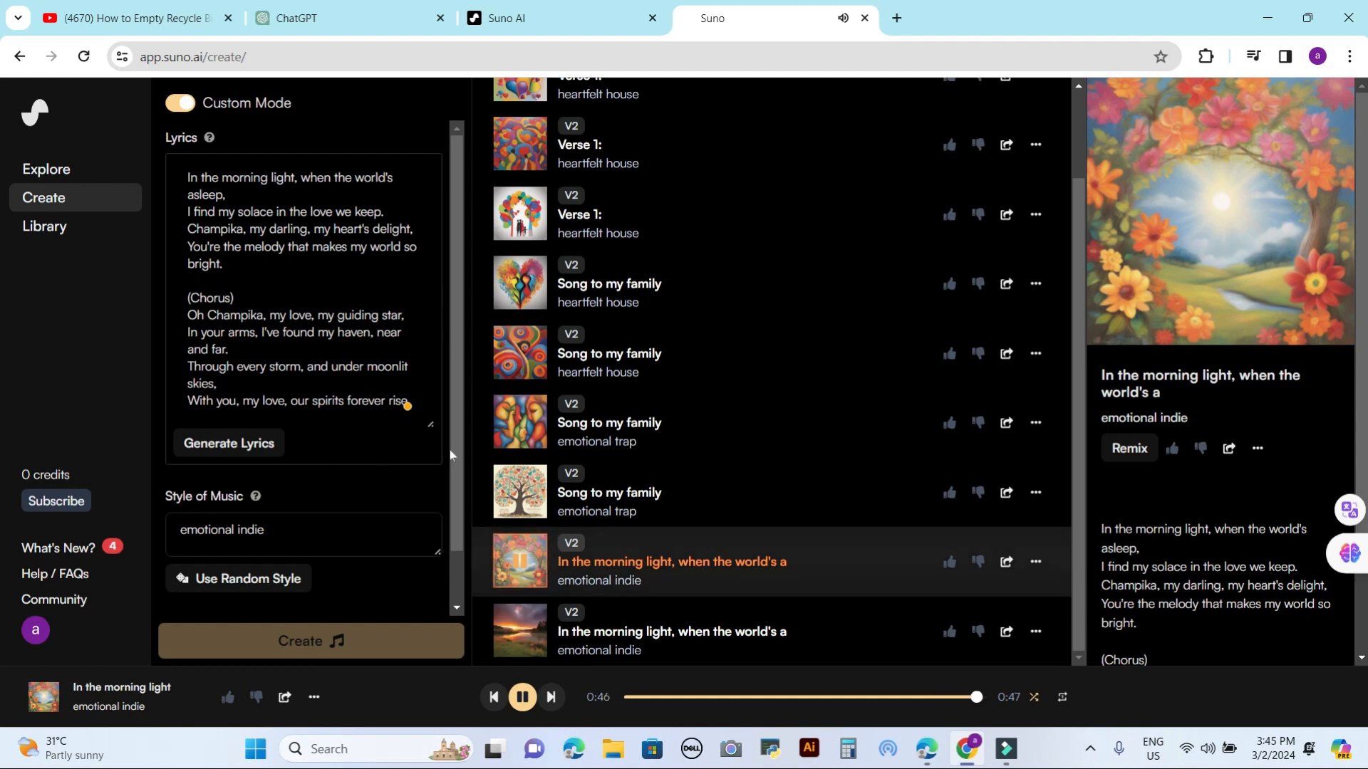
pyautogui.scroll(-1, 461, 477)
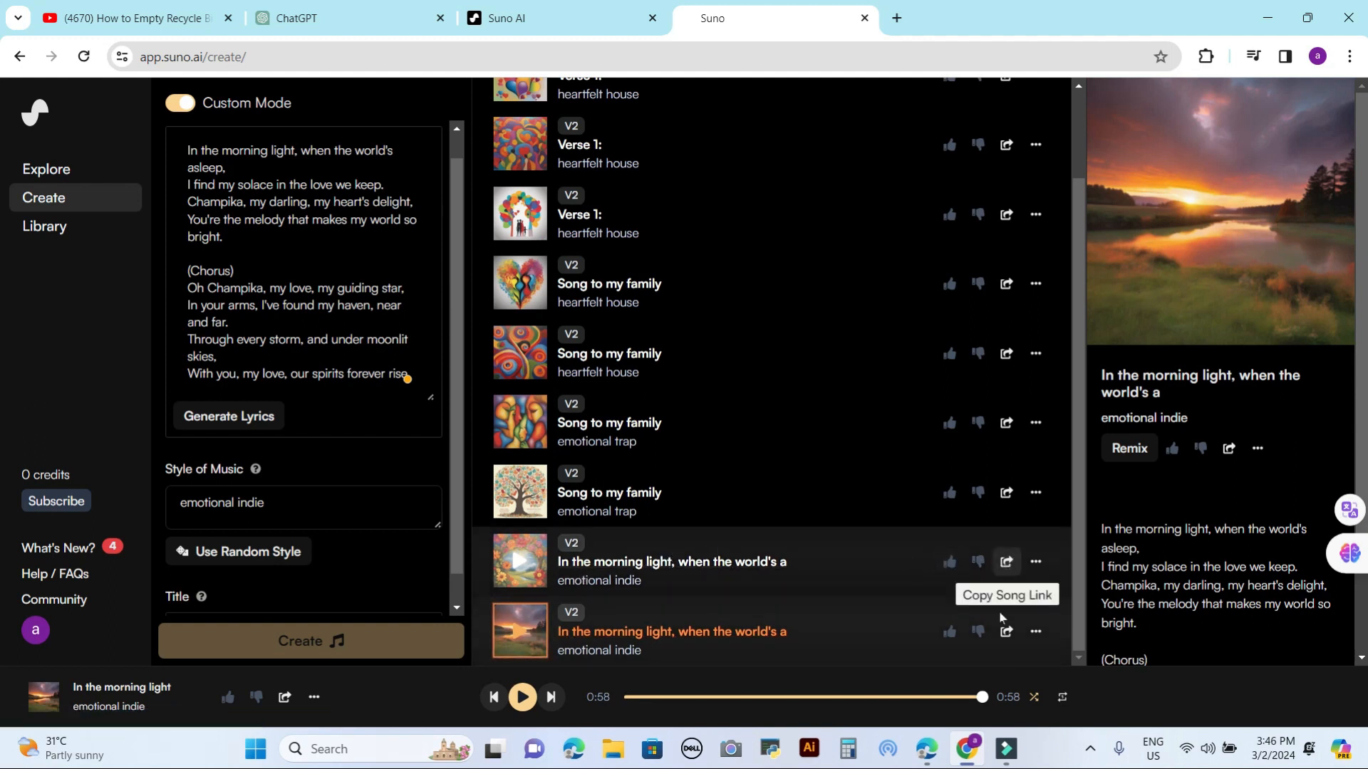
# Download the first new emotional indie song, with the flower-meadow cover, as a video
pyautogui.click(1037, 564)
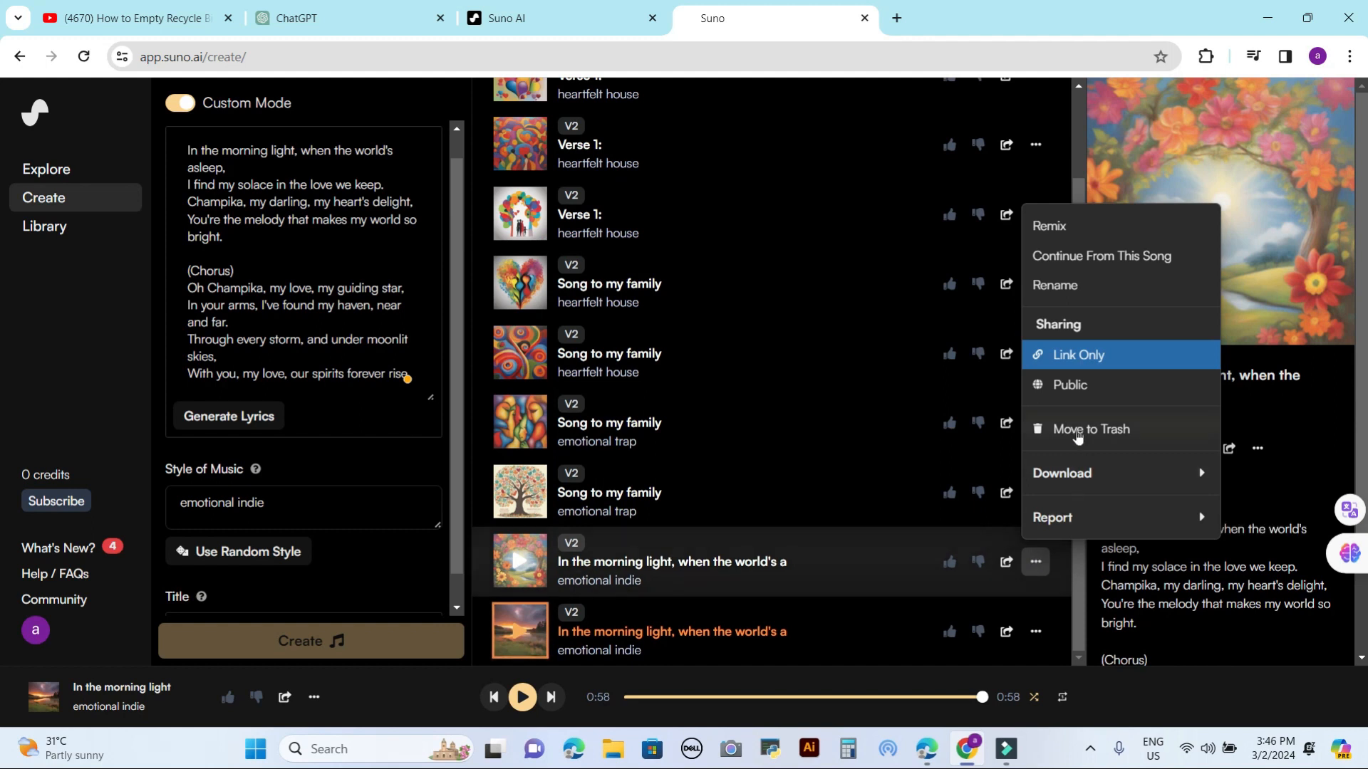
pyautogui.moveTo(1072, 481)
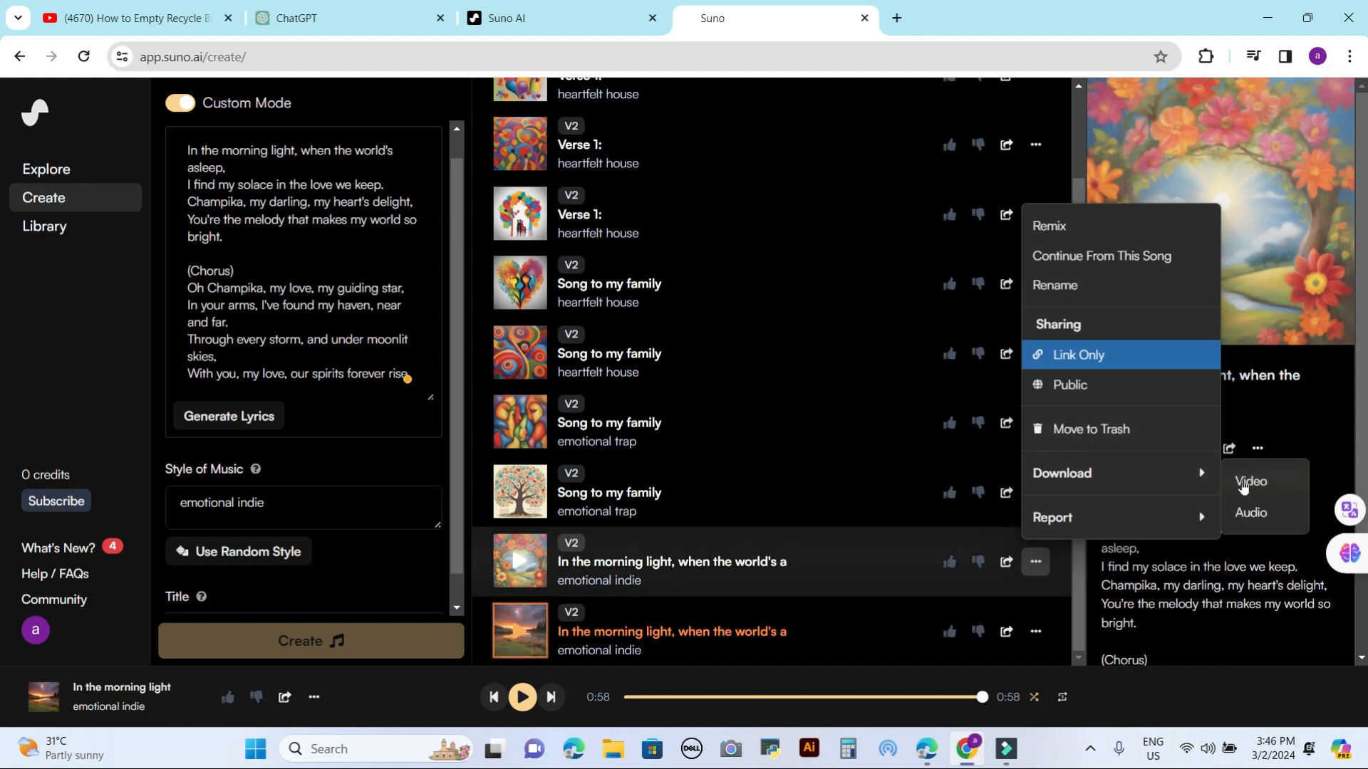
pyautogui.click(1243, 483)
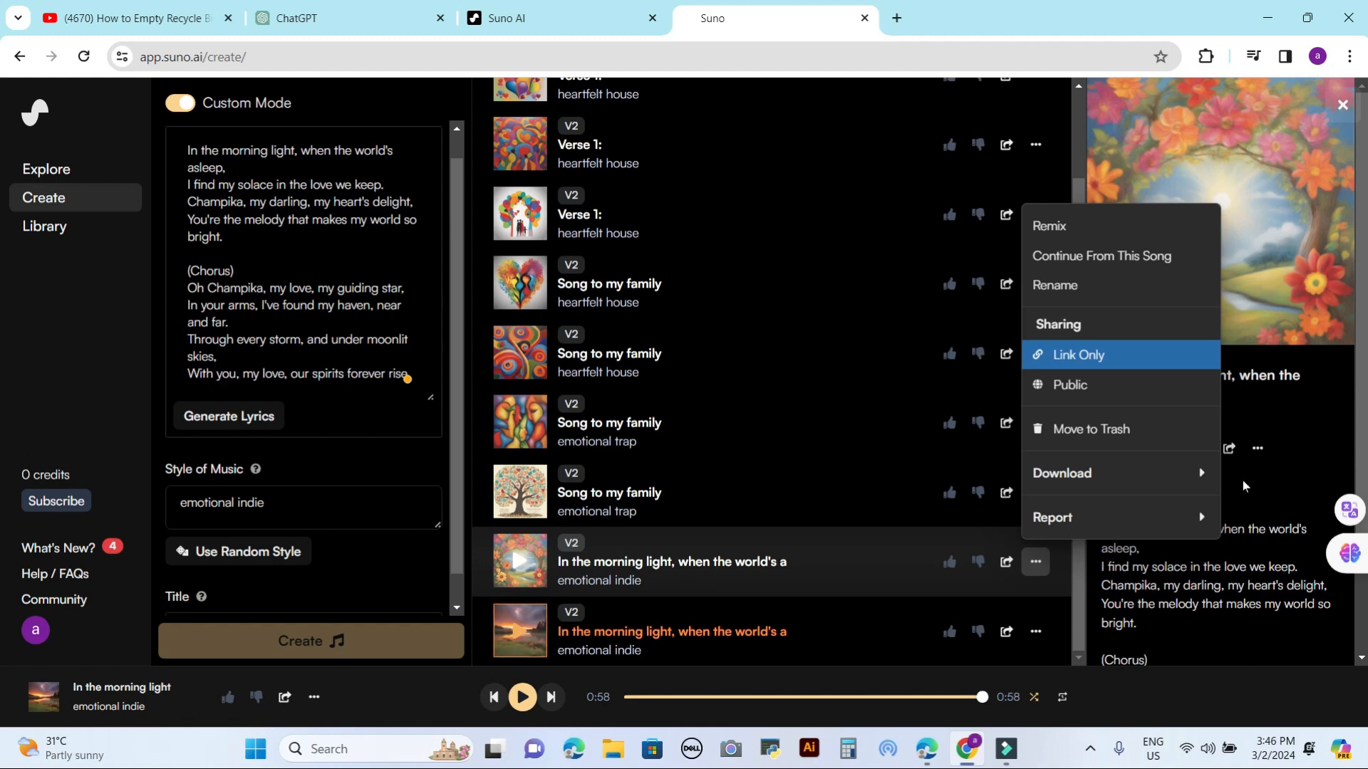
pyautogui.moveTo(1124, 488)
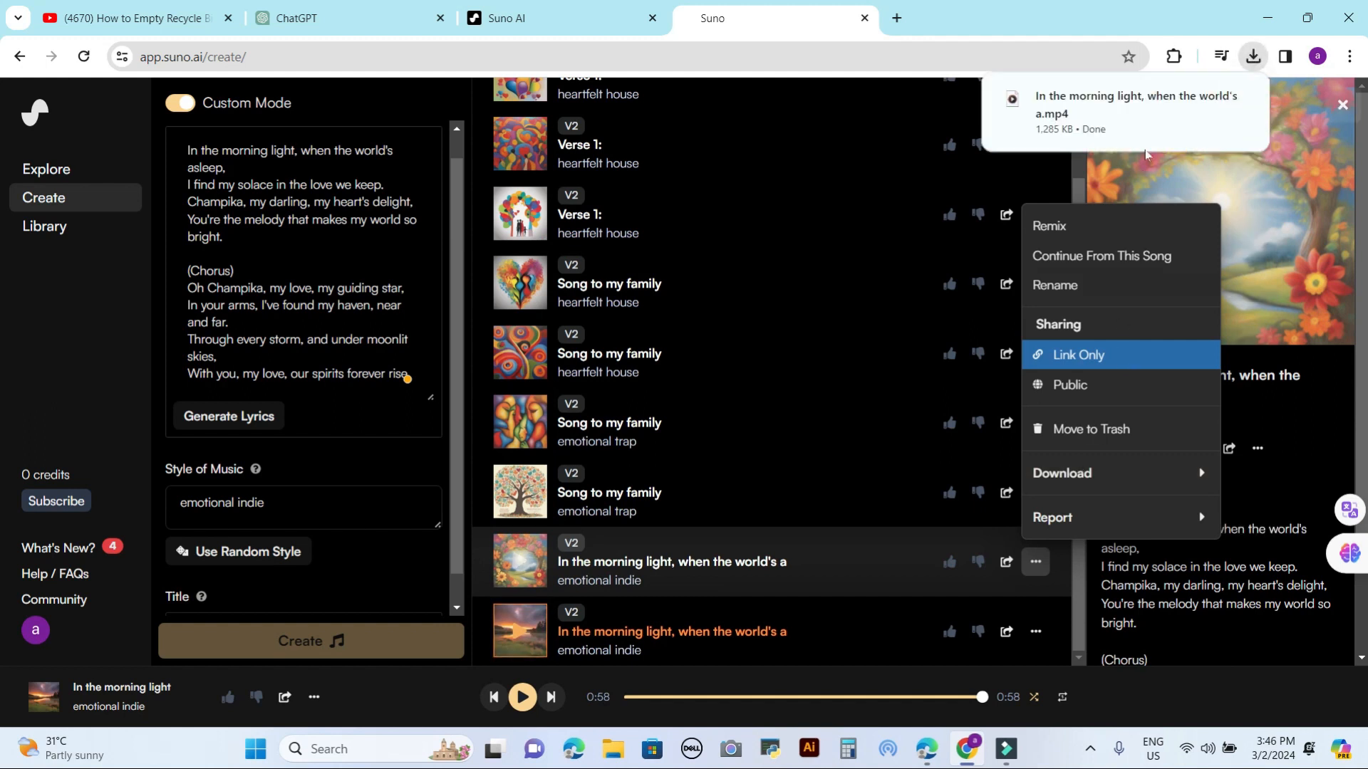
# Show the downloaded "In the morning light, when the world's a" video in its folder and play it
pyautogui.moveTo(1211, 105)
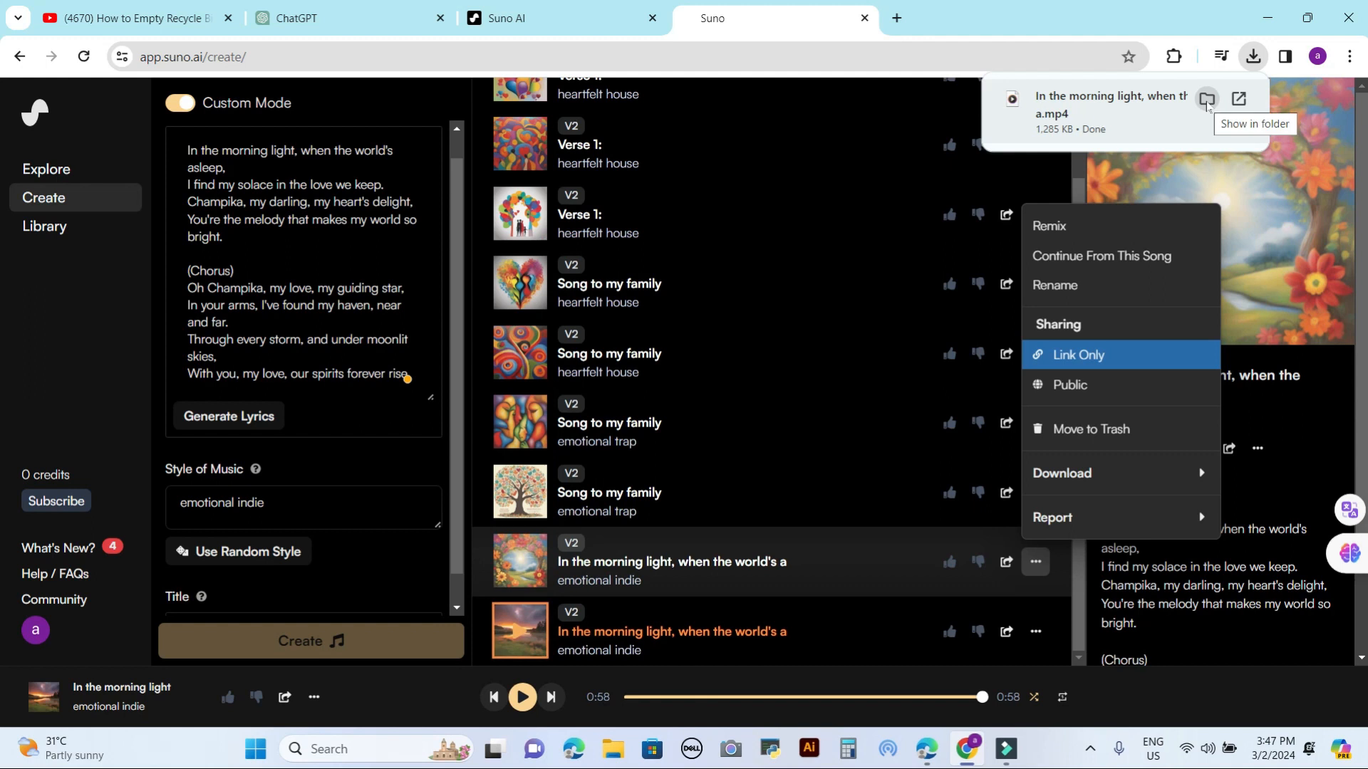
pyautogui.click(1207, 100)
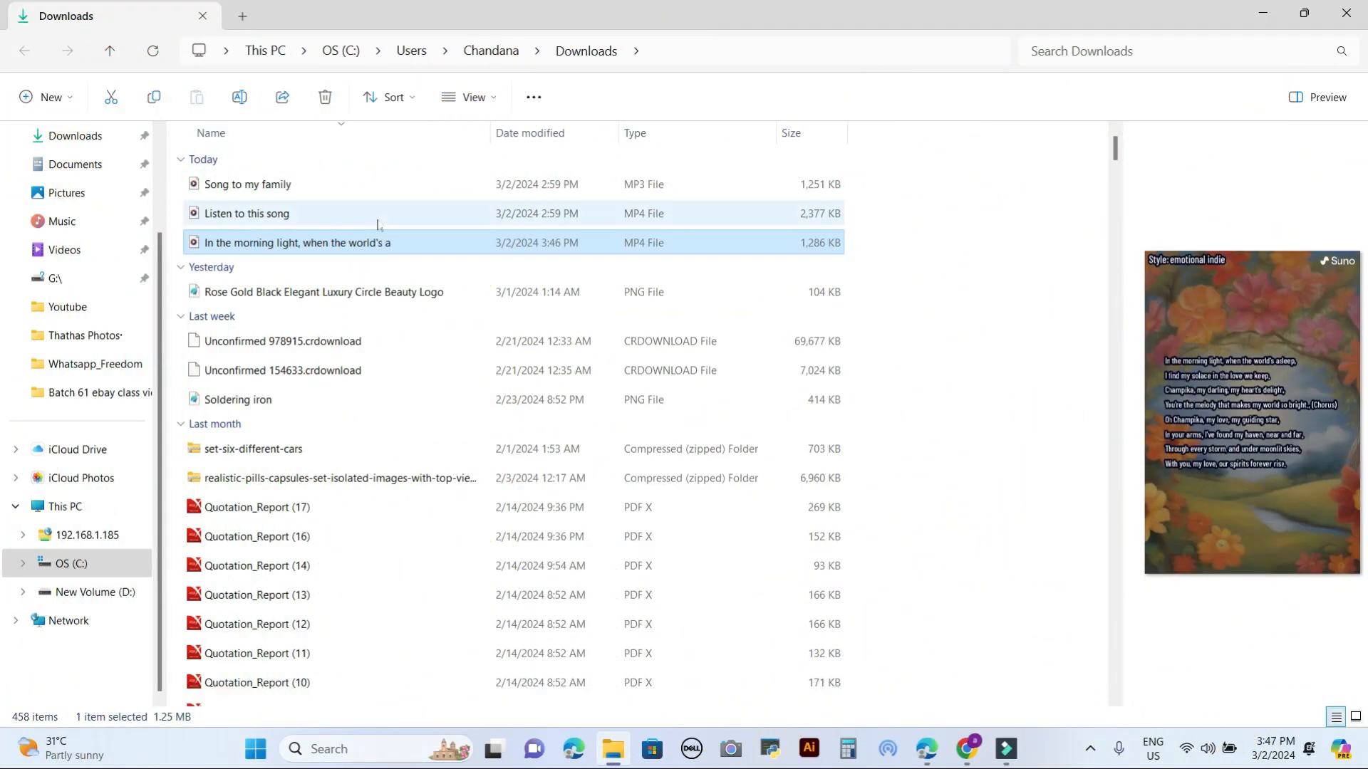
pyautogui.doubleClick(193, 246)
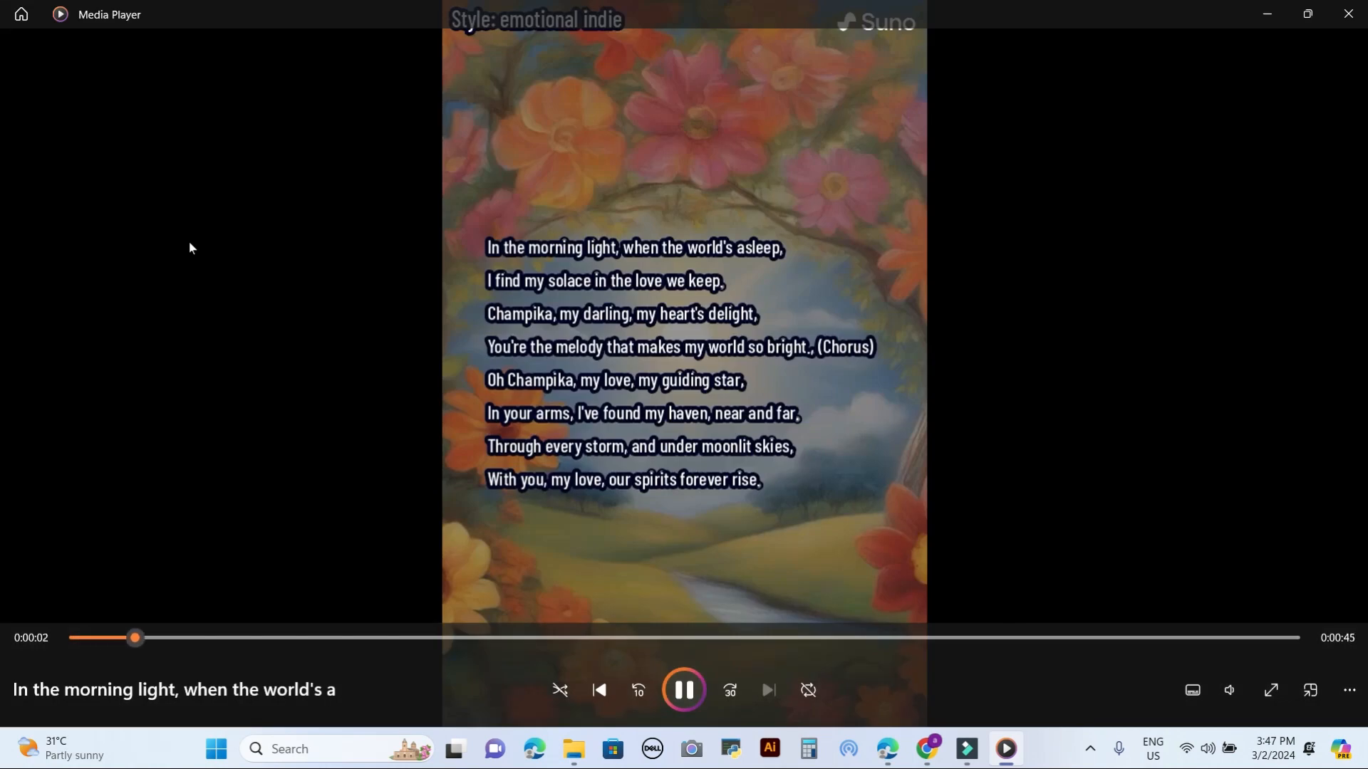
pyautogui.moveTo(370, 323)
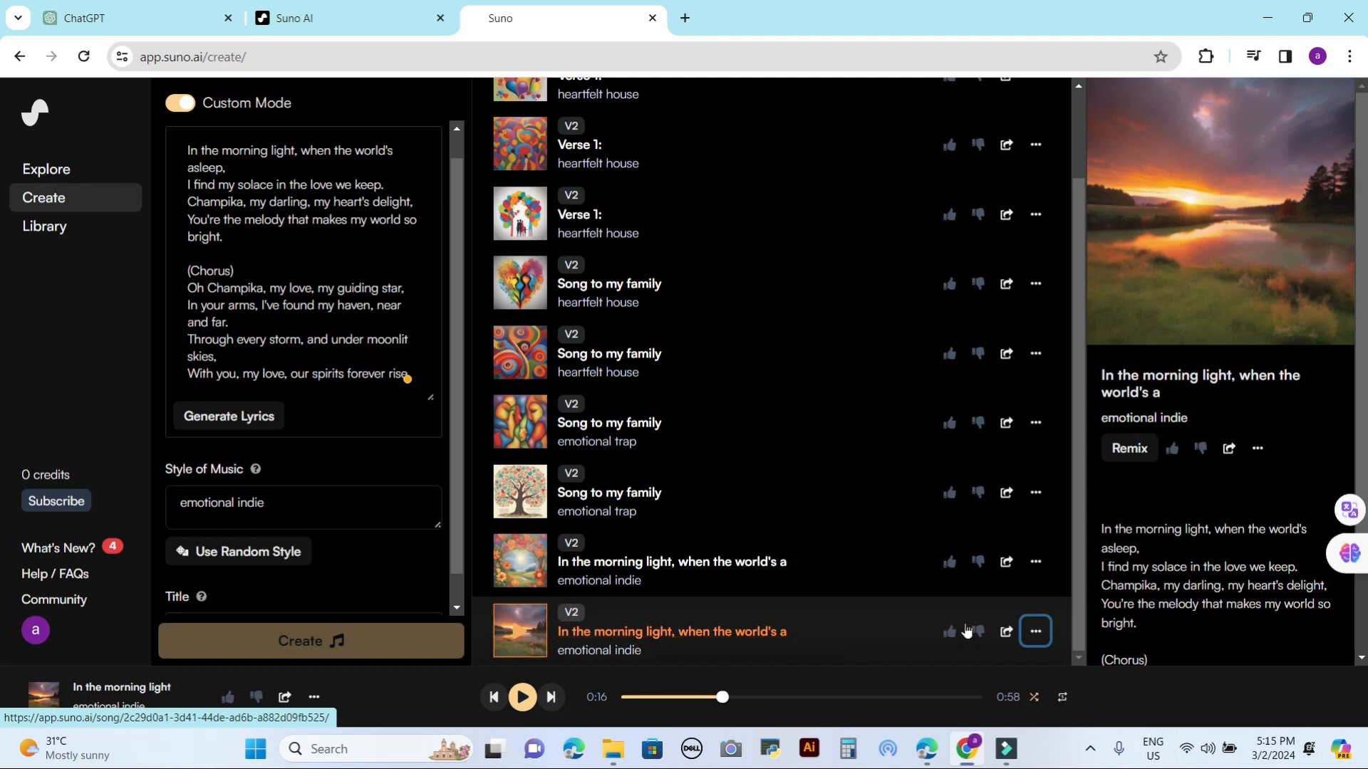
# Download the second new emotional indie song, with the sunset landscape cover, as a video
pyautogui.click(1034, 631)
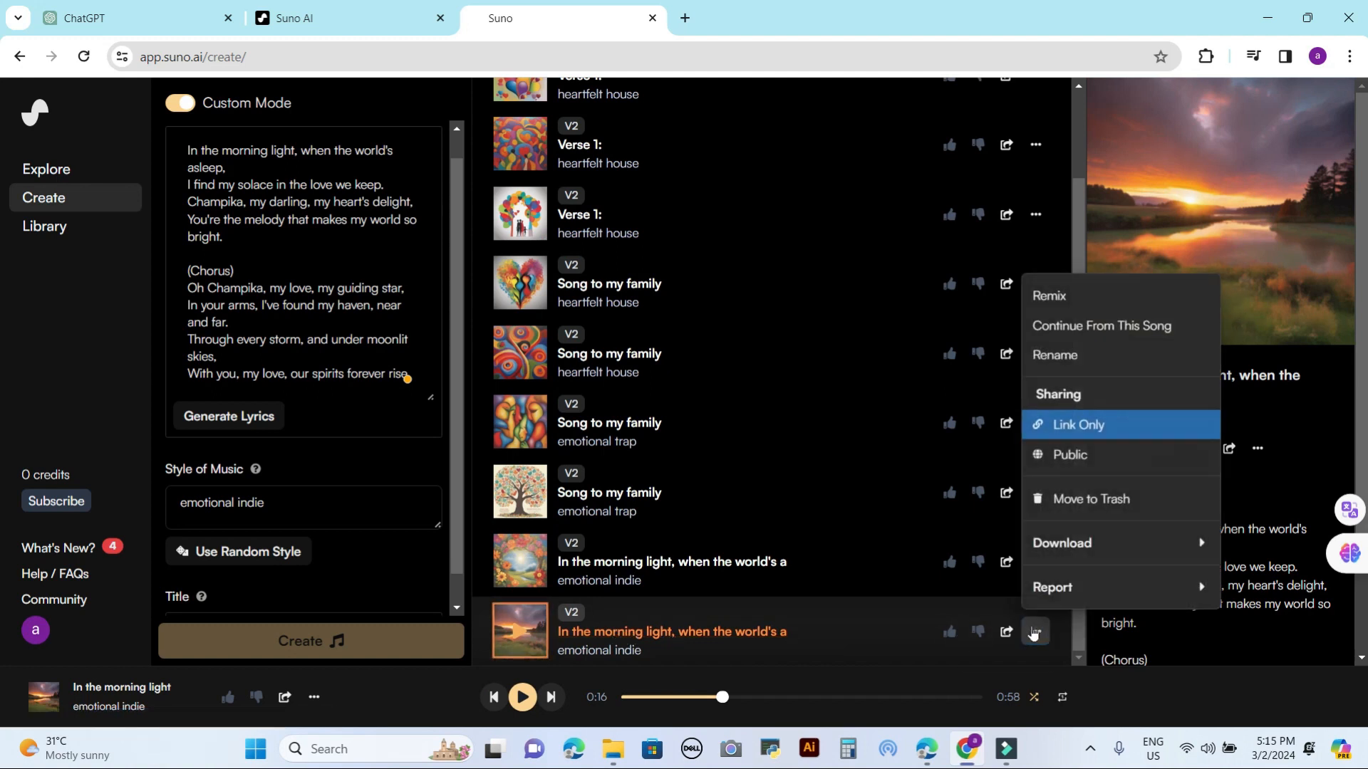
pyautogui.moveTo(1084, 549)
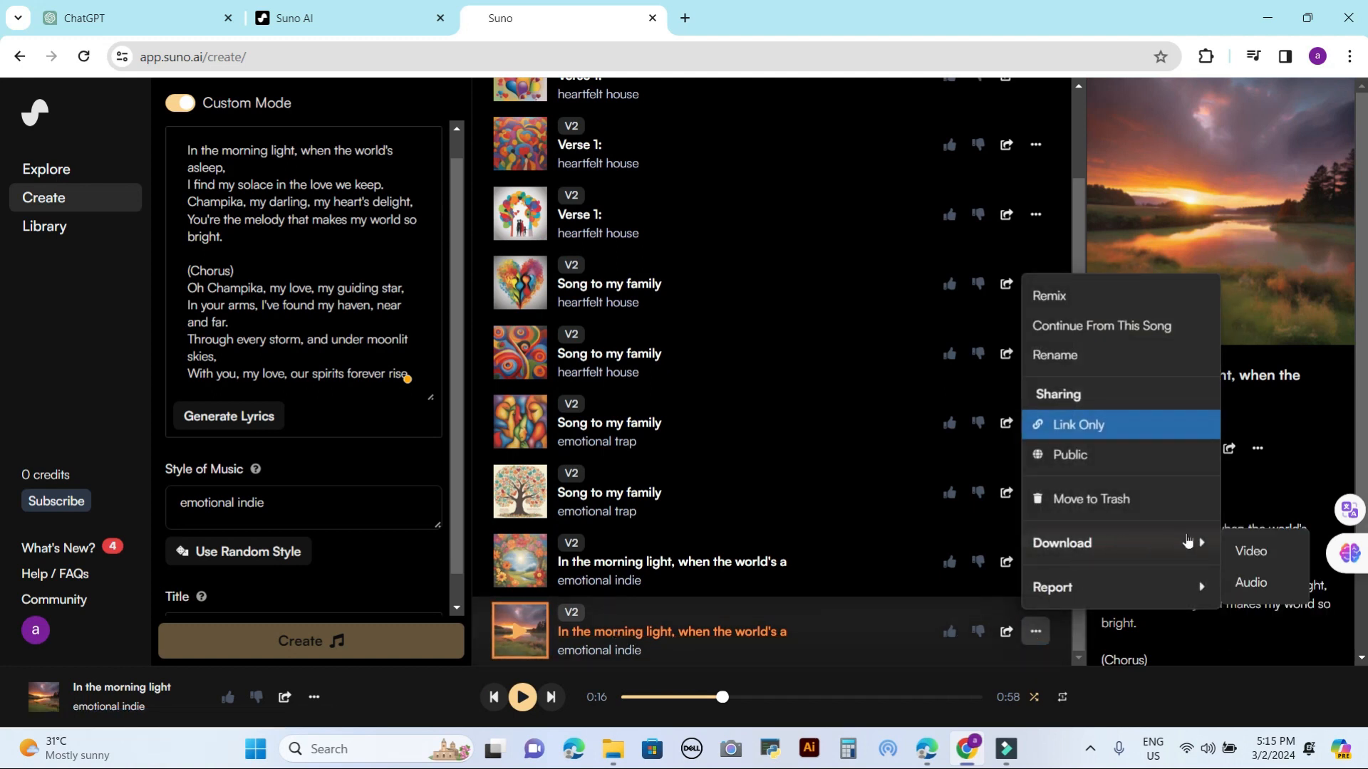
pyautogui.click(1244, 552)
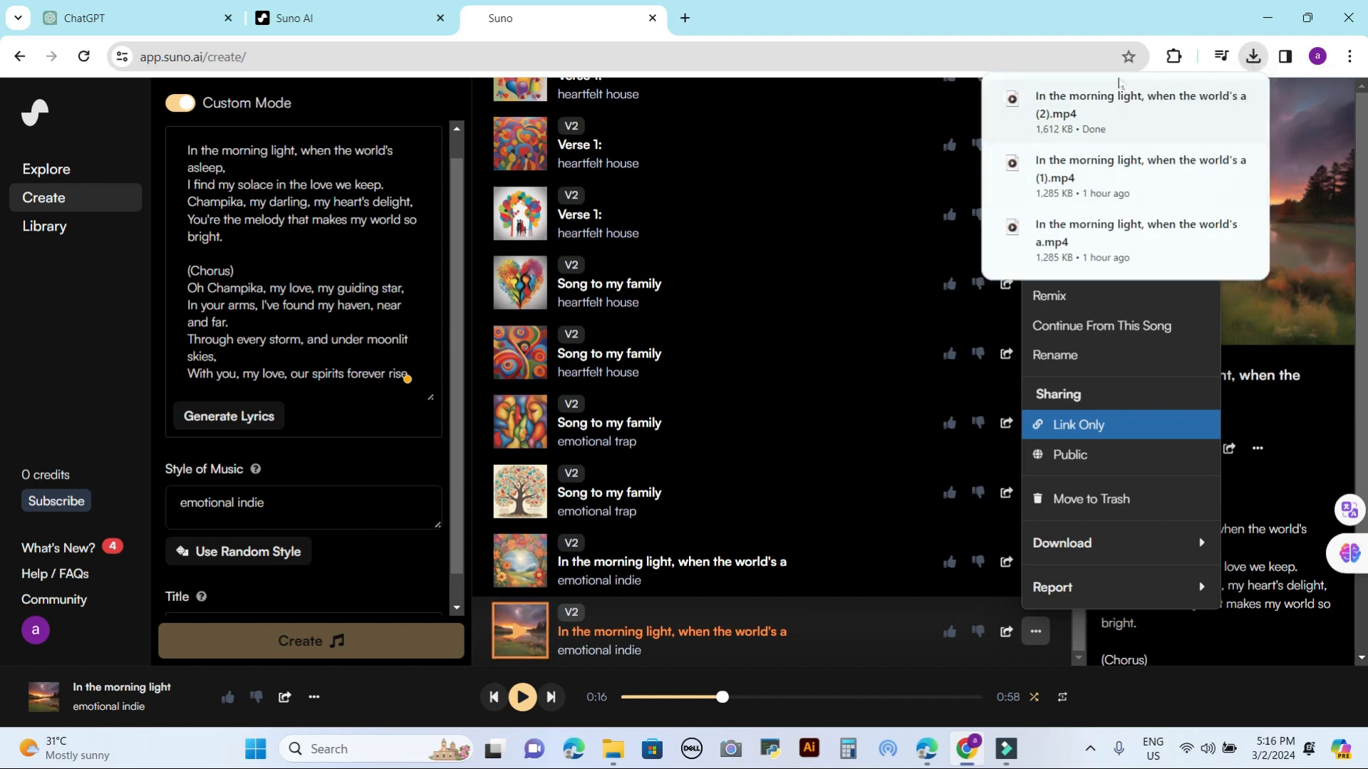
# Show the newly downloaded "In the morning light, when the world's a (2)" video in its folder and play it
pyautogui.click(1207, 104)
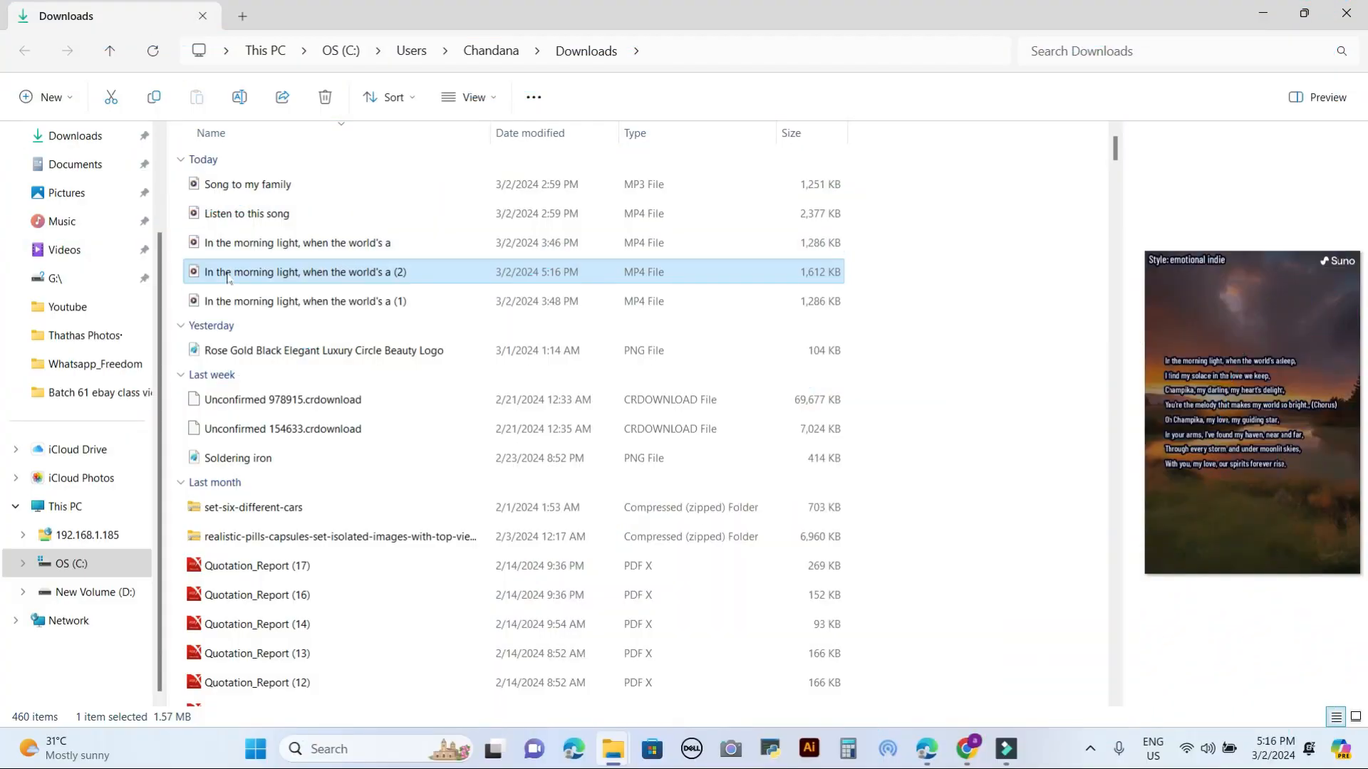
pyautogui.doubleClick(228, 274)
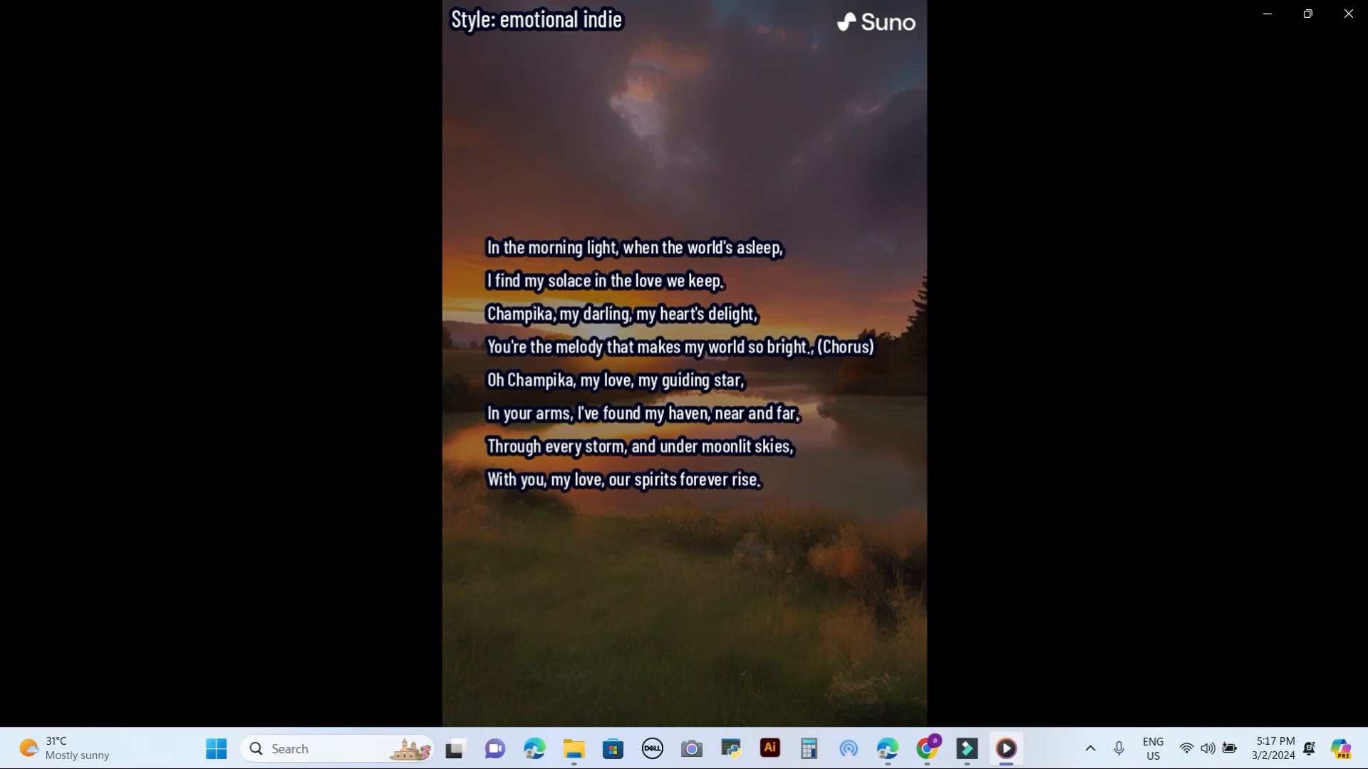
pyautogui.moveTo(1005, 223)
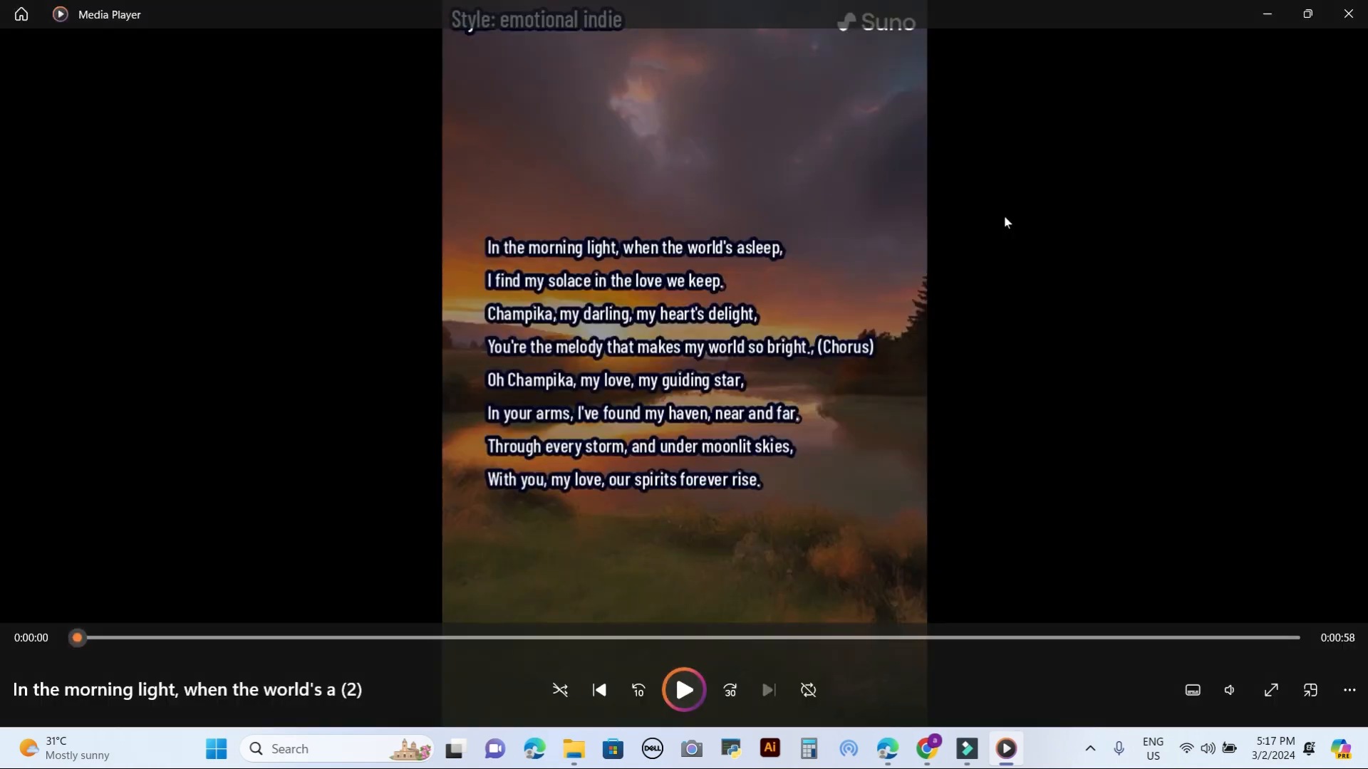